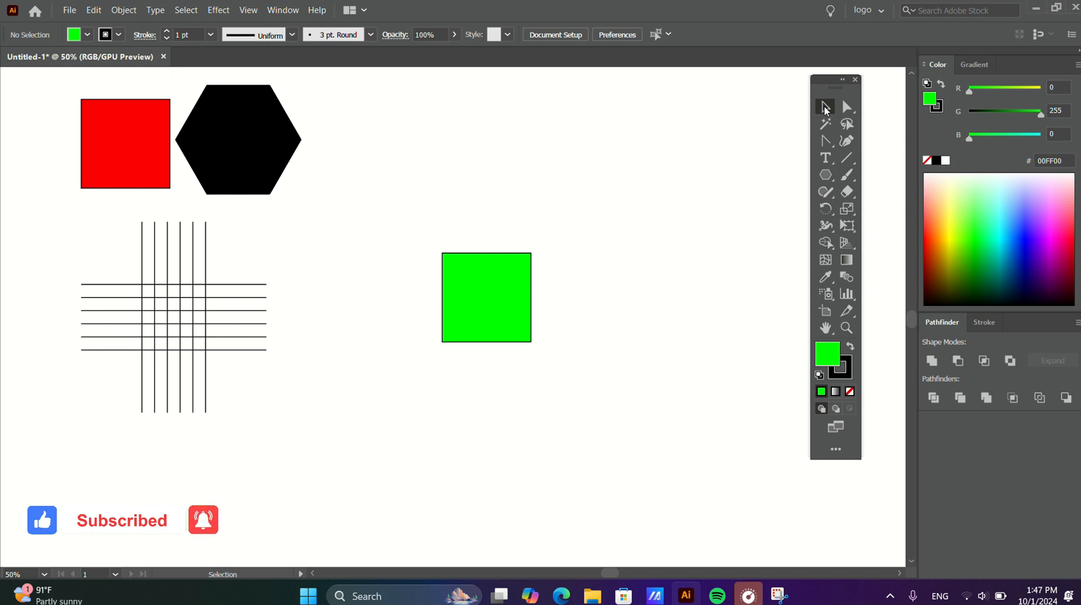
Step: Select the green square with the Selection tool and try moving it around the empty canvas
{"action": "left_click_drag", "start_coordinate": [370, 212], "coordinate": [586, 372]}
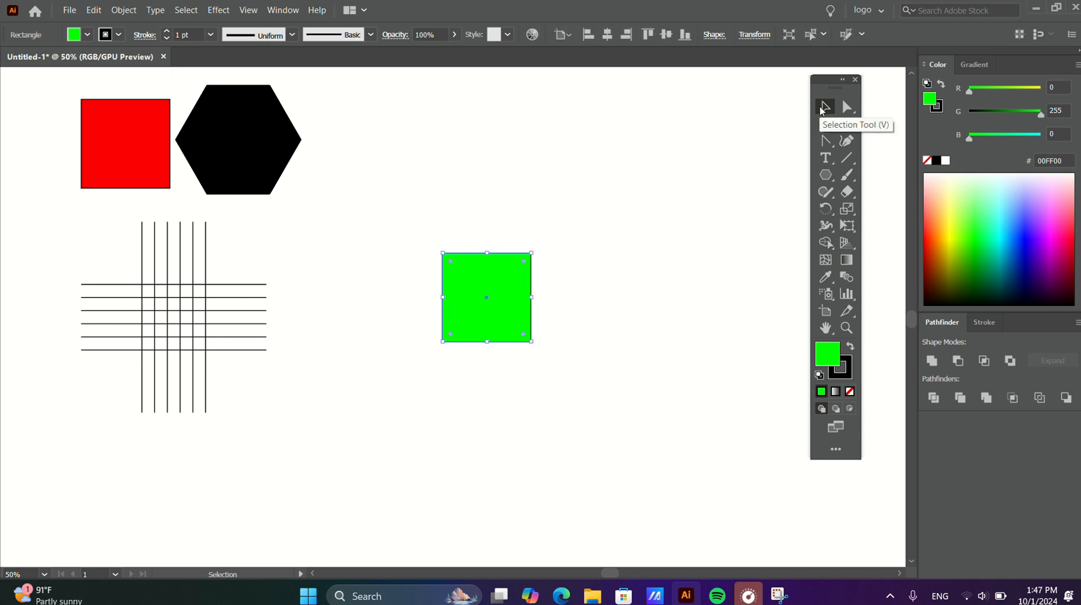
{"action": "left_click", "coordinate": [543, 241]}
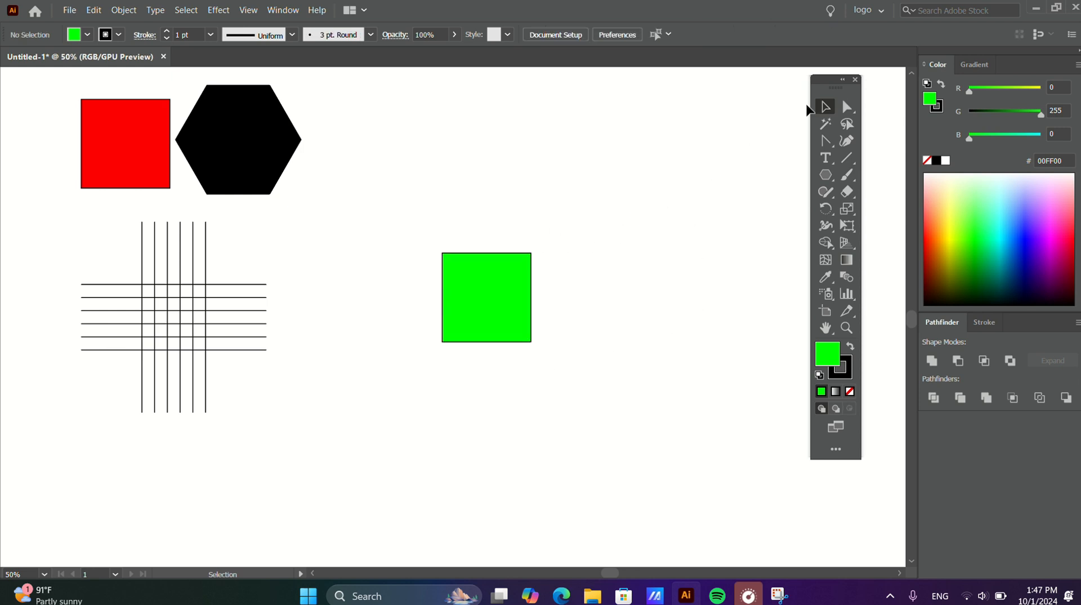
{"action": "left_click_drag", "start_coordinate": [347, 195], "coordinate": [570, 373]}
{"action": "left_click_drag", "start_coordinate": [492, 306], "coordinate": [639, 152]}
{"action": "key", "text": "ctrl+z"}
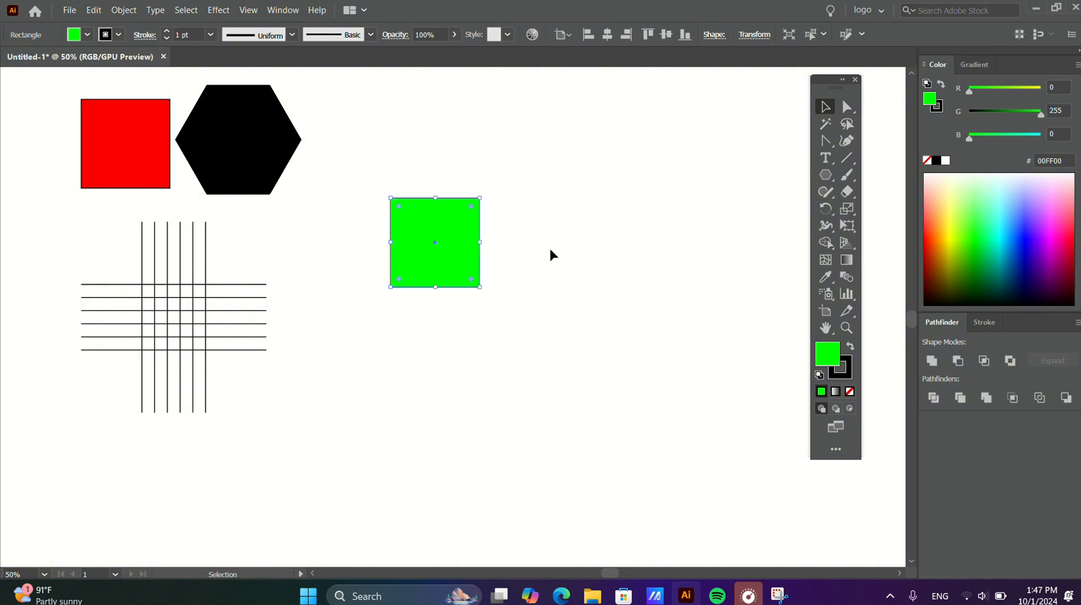
Step: Move the green square down toward the line grid and try stretching it wider horizontally
{"action": "left_click_drag", "start_coordinate": [410, 251], "coordinate": [331, 301]}
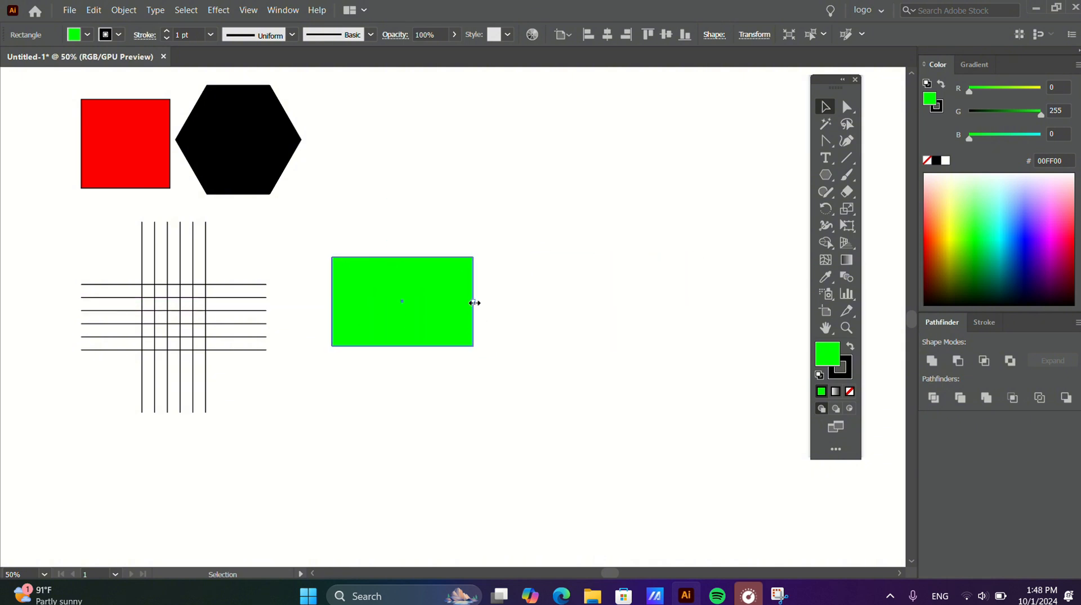
{"action": "left_click_drag", "start_coordinate": [475, 302], "coordinate": [597, 303]}
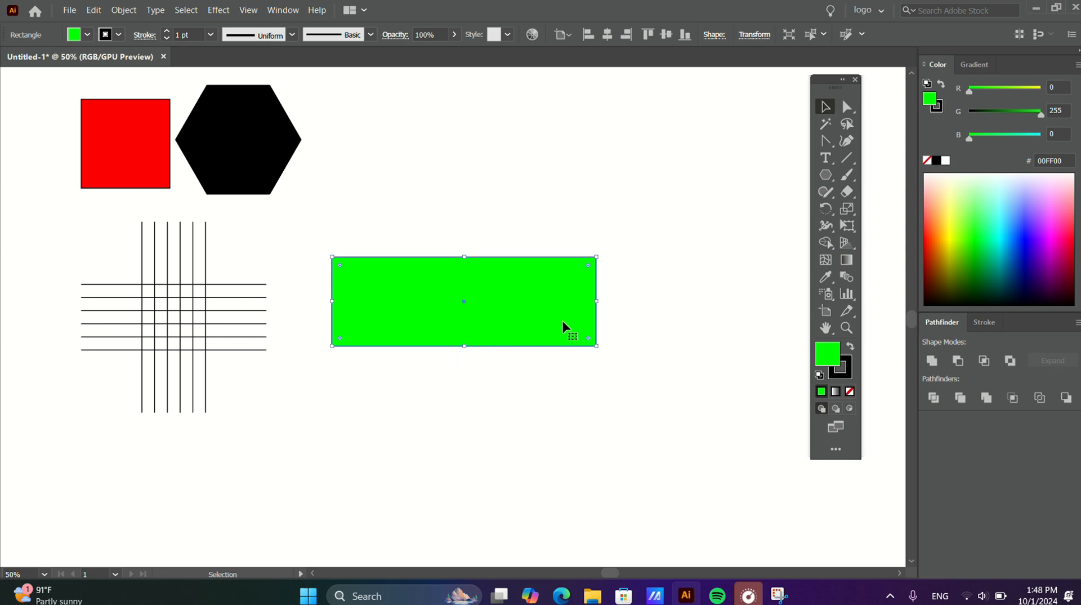
{"action": "key", "text": "ctrl+z"}
{"action": "key", "text": "ctrl+z"}
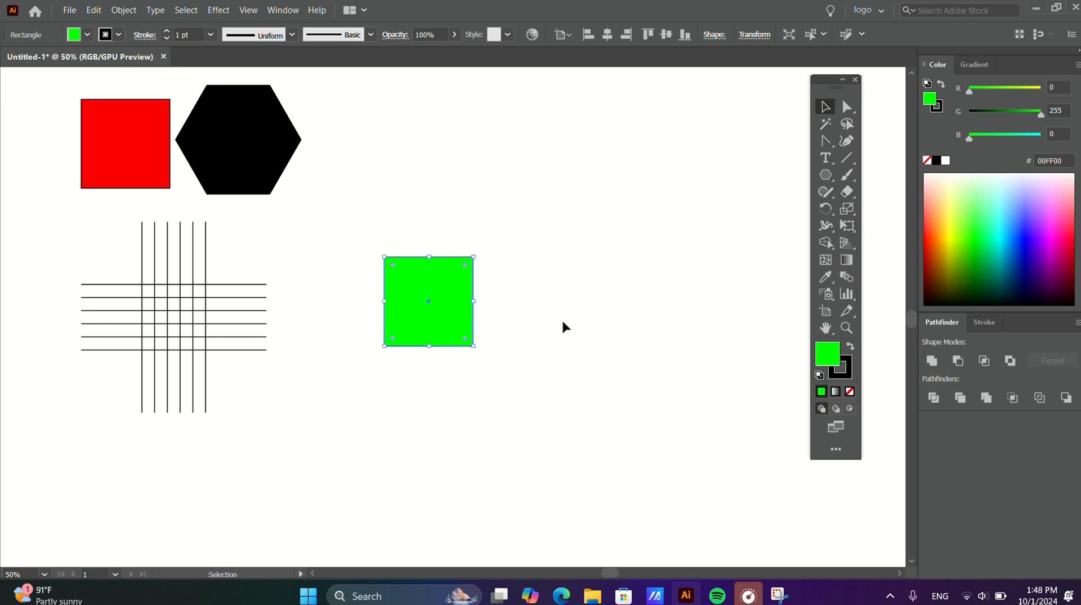
Step: Move the green square back up and compare its Selection bounding box with its Direct Selection anchor points
{"action": "left_click_drag", "start_coordinate": [471, 308], "coordinate": [486, 232]}
{"action": "left_click", "coordinate": [635, 234]}
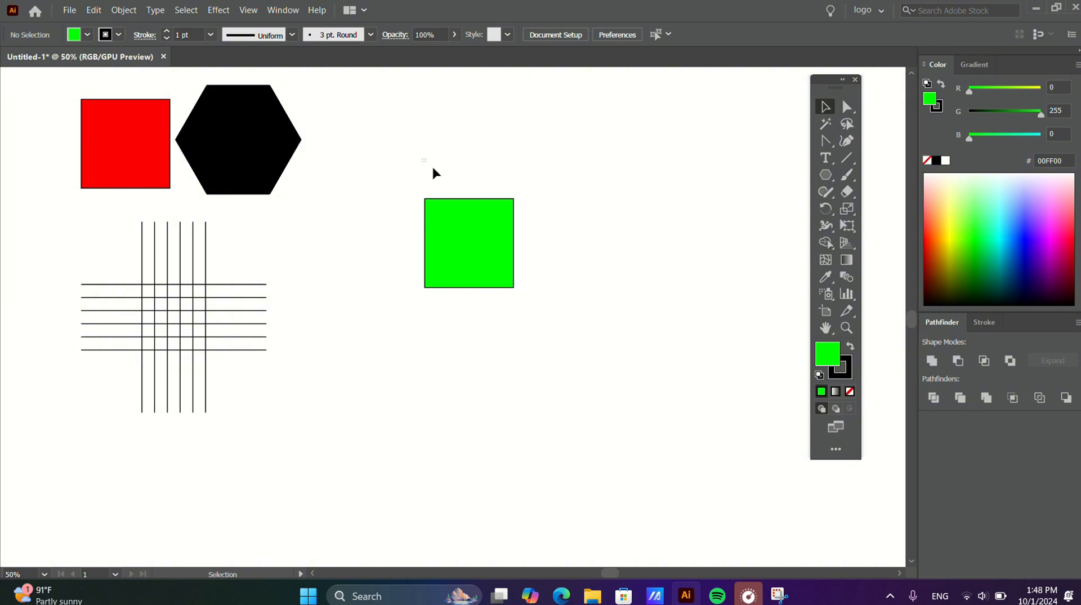
{"action": "left_click_drag", "start_coordinate": [433, 168], "coordinate": [587, 337]}
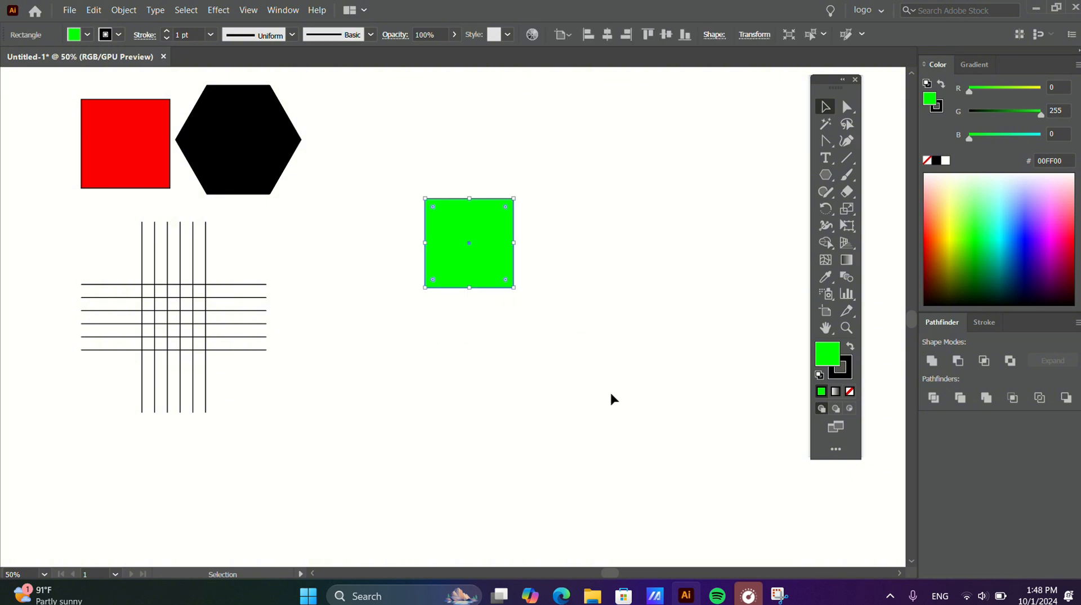
{"action": "left_click", "coordinate": [846, 107]}
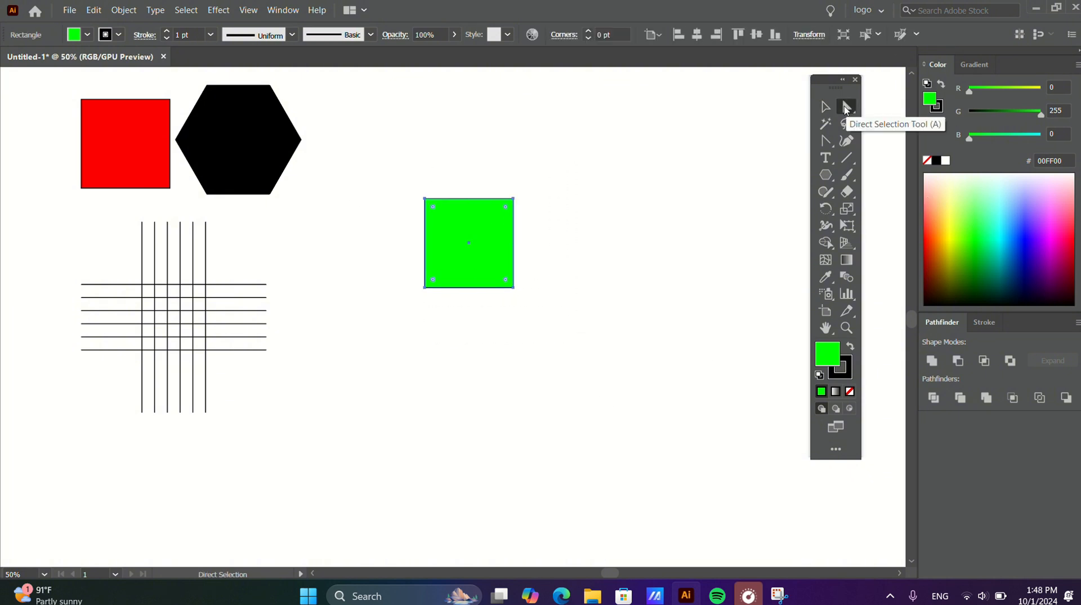
{"action": "left_click", "coordinate": [508, 289]}
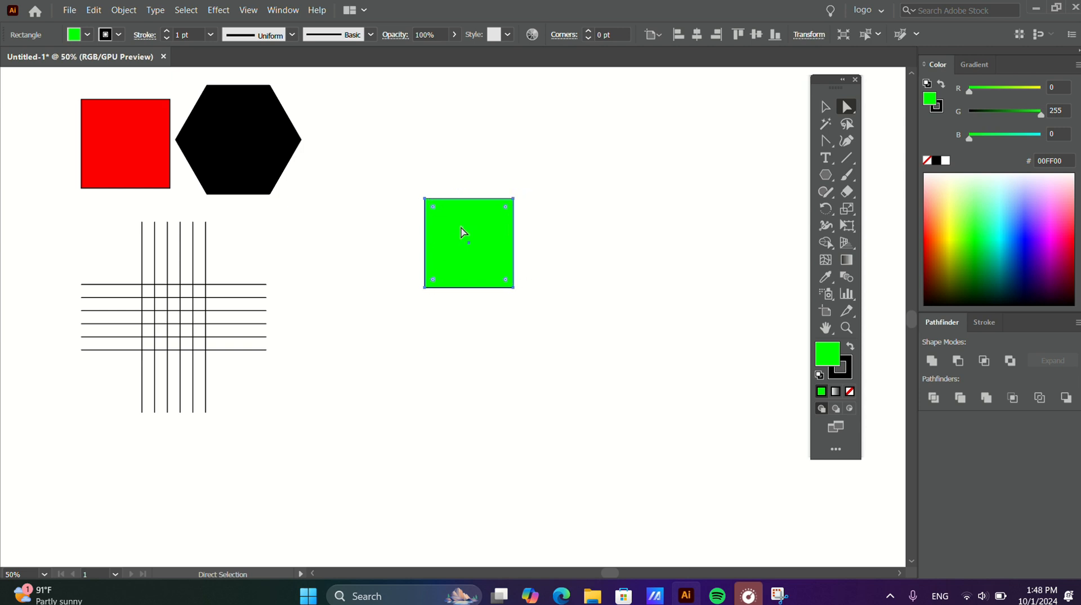
{"action": "left_click", "coordinate": [826, 106]}
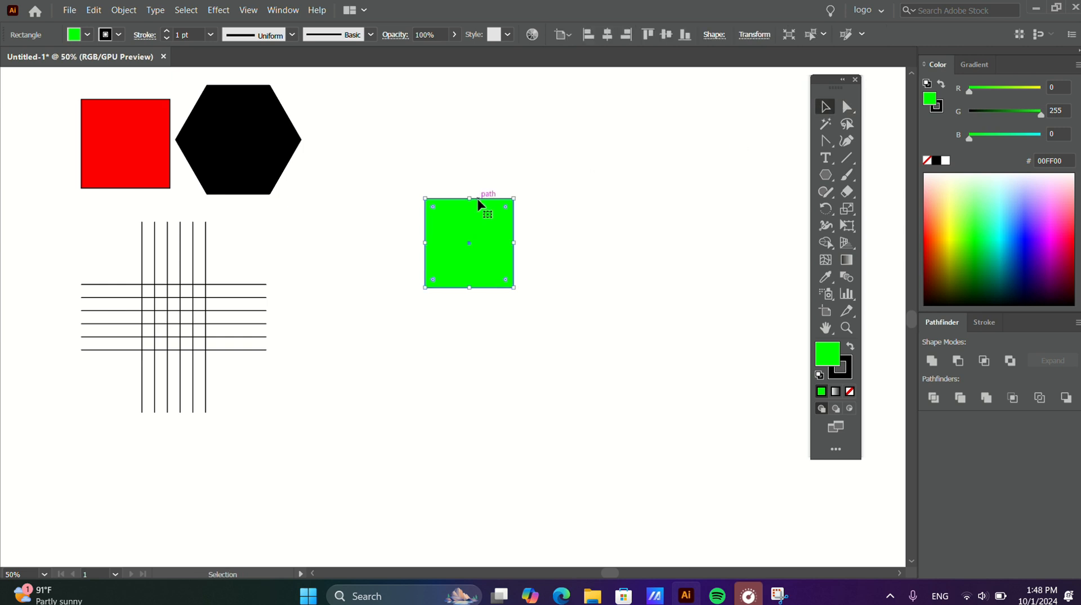
Step: Move the black hexagon to the middle of the canvas and place the green square beside the red square
{"action": "left_click_drag", "start_coordinate": [495, 225], "coordinate": [335, 239]}
{"action": "left_click_drag", "start_coordinate": [248, 151], "coordinate": [557, 222]}
{"action": "left_click_drag", "start_coordinate": [280, 263], "coordinate": [214, 139]}
Step: Select the hexagon and try pulling only its right corner anchor point outward with Direct Selection
{"action": "left_click_drag", "start_coordinate": [464, 123], "coordinate": [687, 341]}
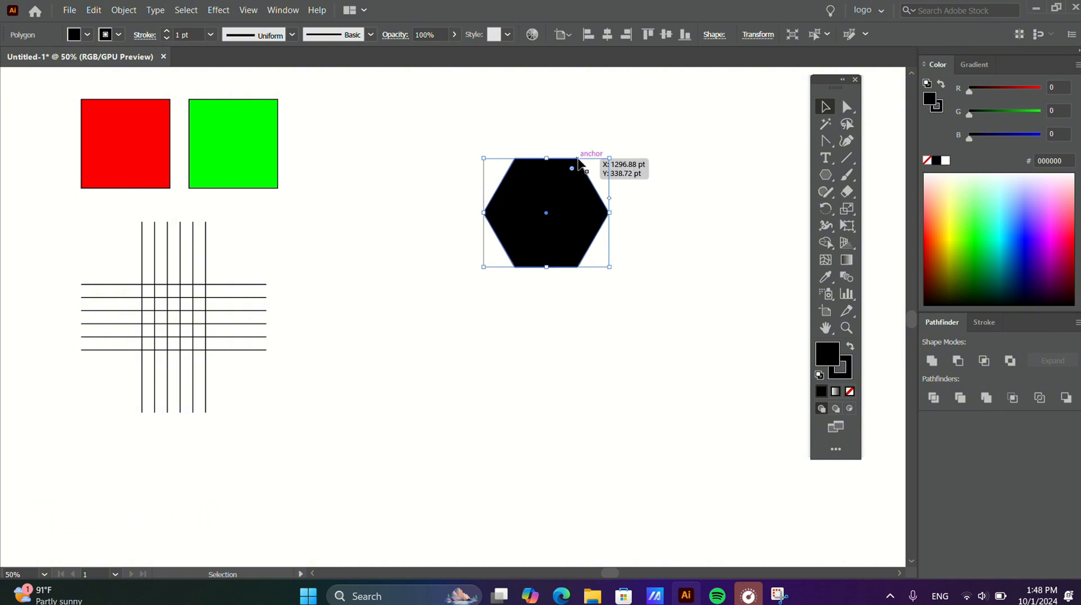
{"action": "left_click", "coordinate": [687, 293]}
{"action": "left_click_drag", "start_coordinate": [468, 128], "coordinate": [665, 336]}
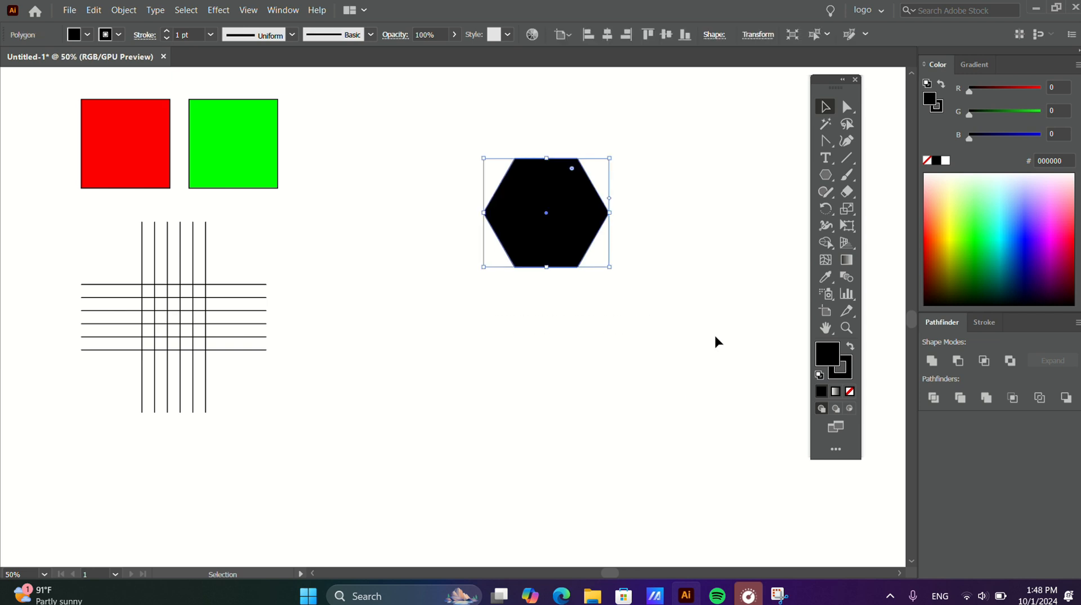
{"action": "left_click", "coordinate": [847, 107]}
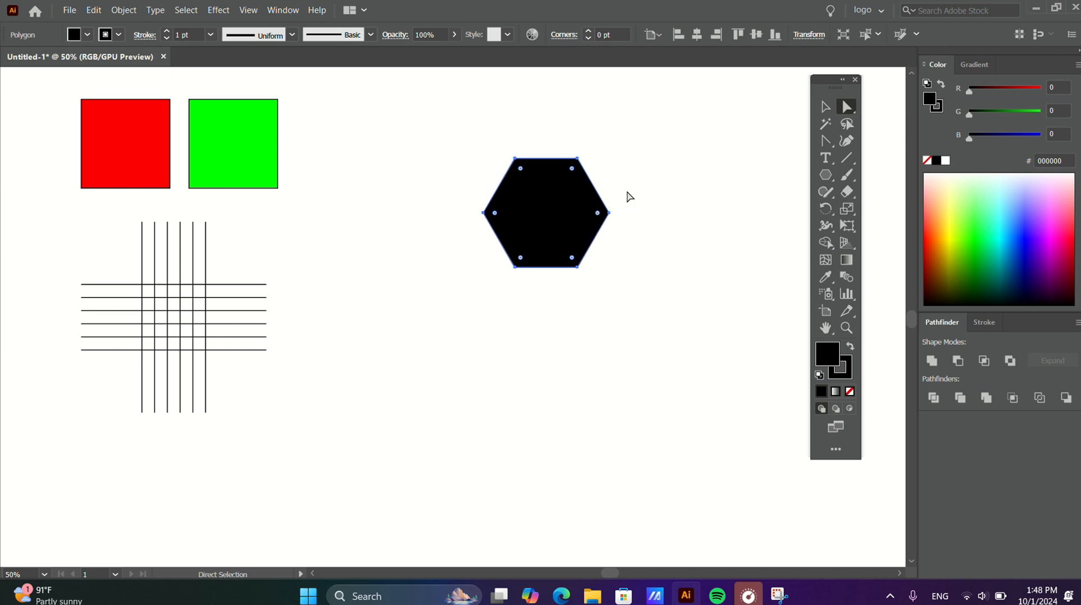
{"action": "left_click_drag", "start_coordinate": [627, 191], "coordinate": [603, 230]}
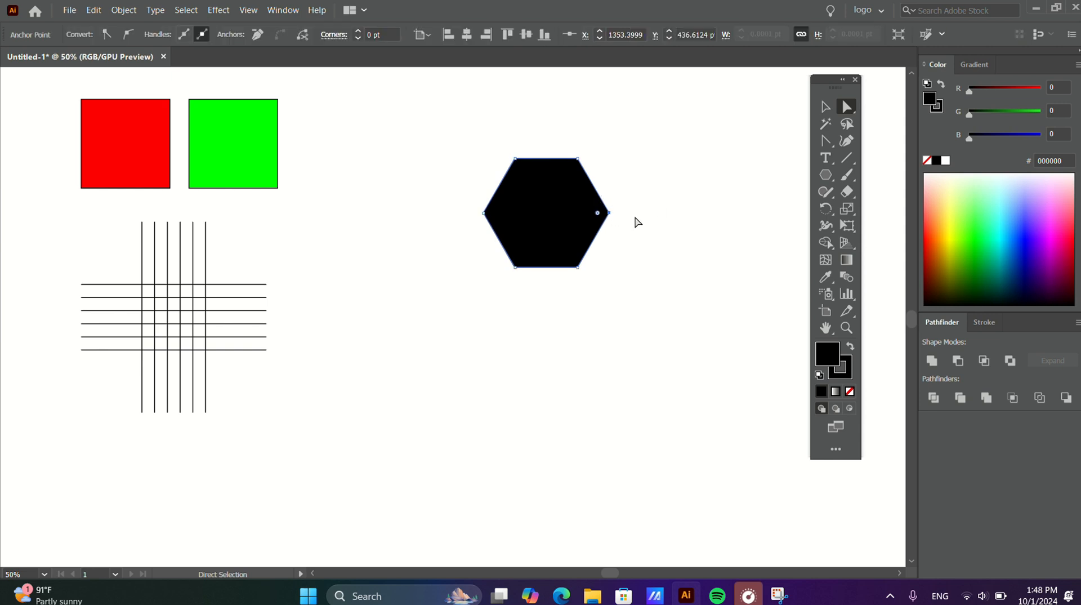
{"action": "left_click_drag", "start_coordinate": [608, 213], "coordinate": [690, 213]}
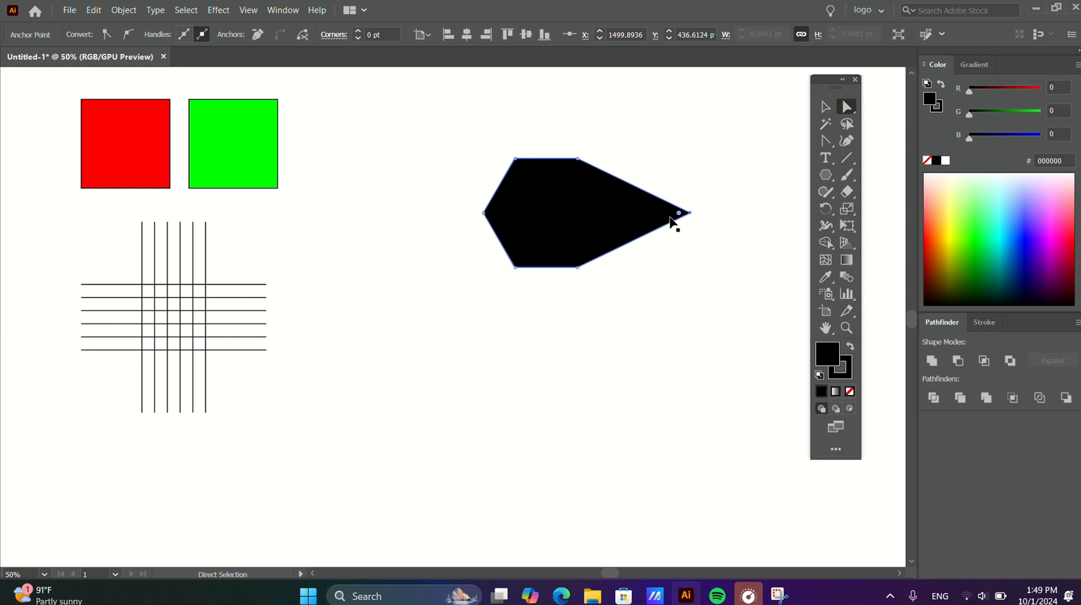
{"action": "key", "text": "ctrl+z"}
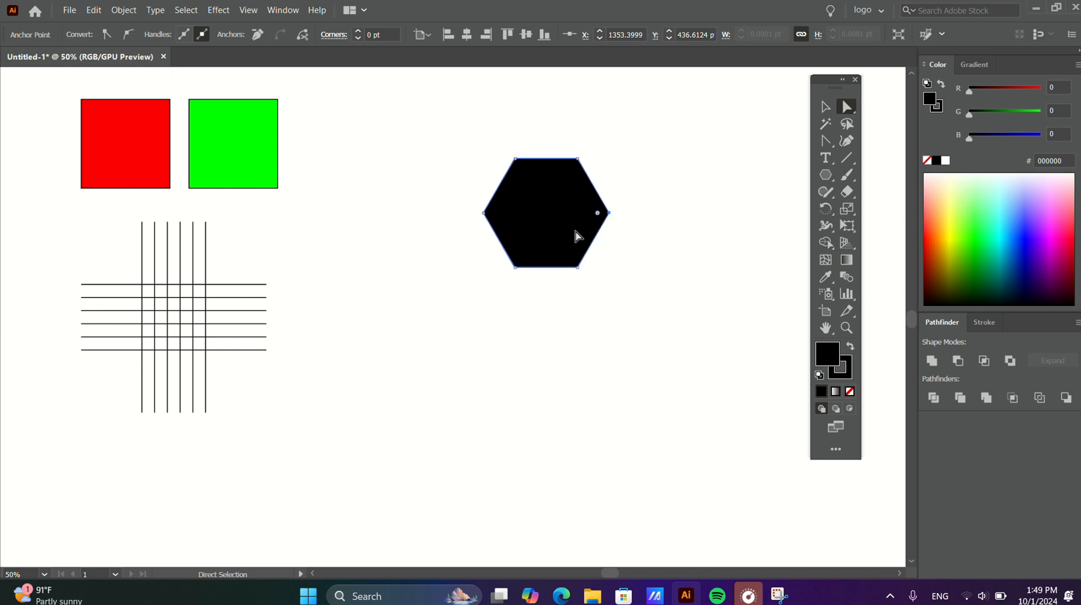
Step: Try stretching the hexagon upward by its two top anchor points and leftward by its three left anchor points
{"action": "left_click_drag", "start_coordinate": [490, 135], "coordinate": [546, 98]}
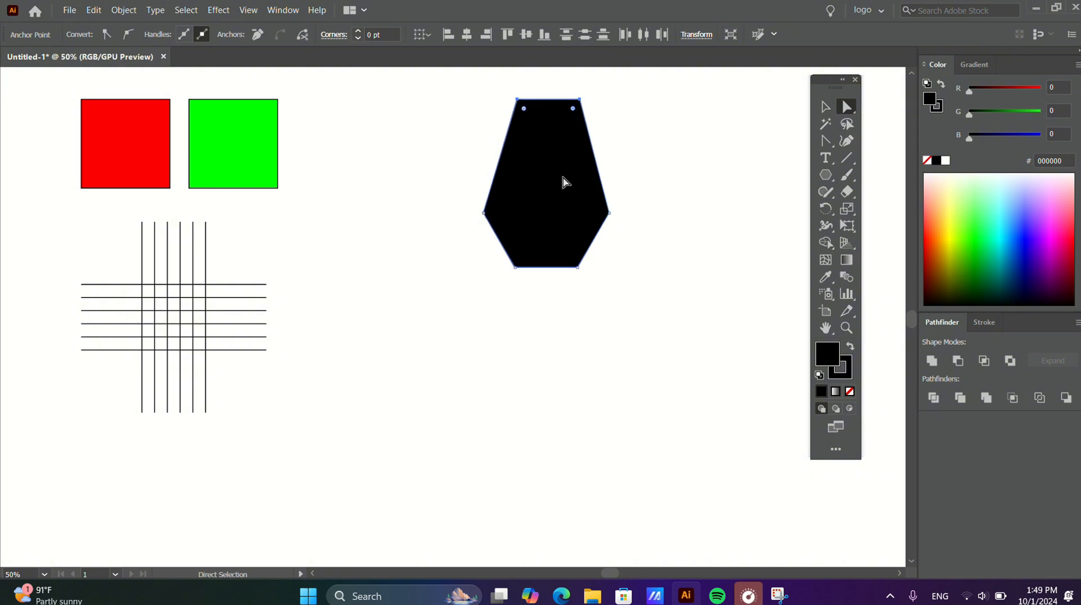
{"action": "key", "text": "ctrl+z"}
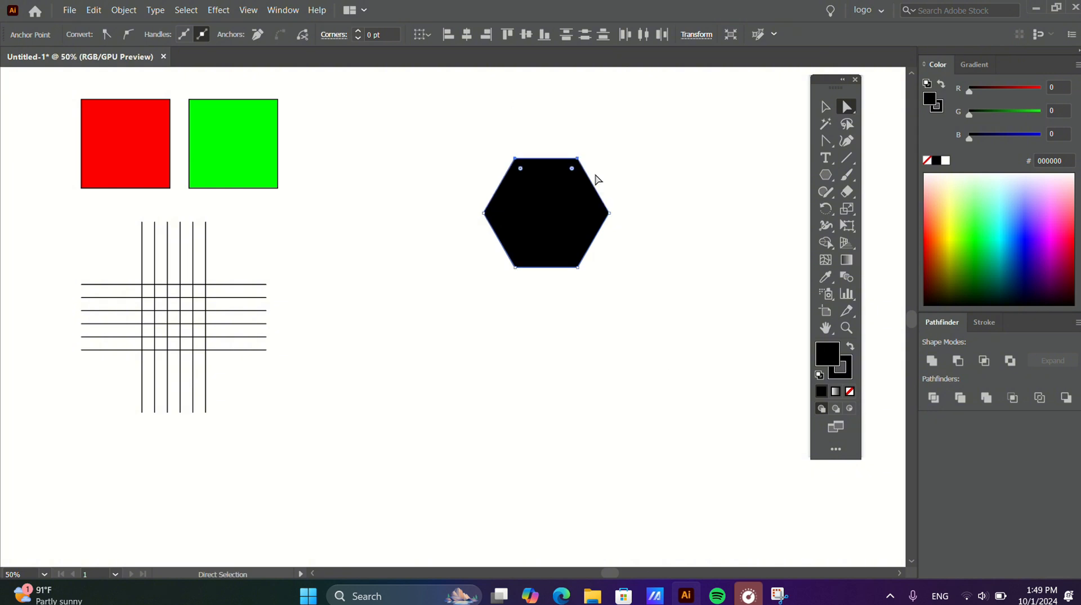
{"action": "left_click_drag", "start_coordinate": [465, 119], "coordinate": [525, 296]}
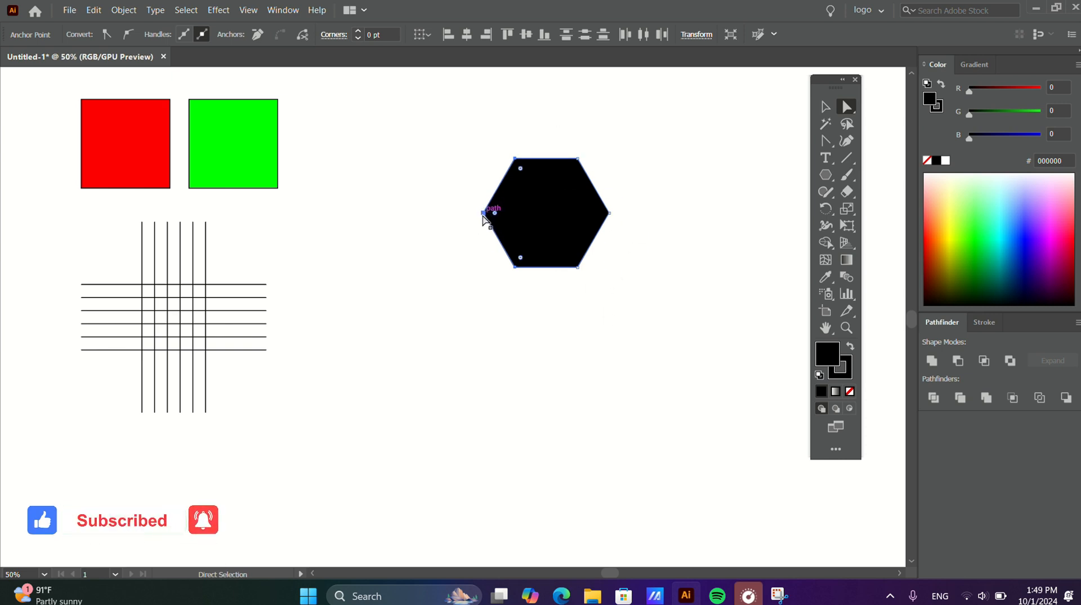
{"action": "left_click_drag", "start_coordinate": [483, 213], "coordinate": [377, 213]}
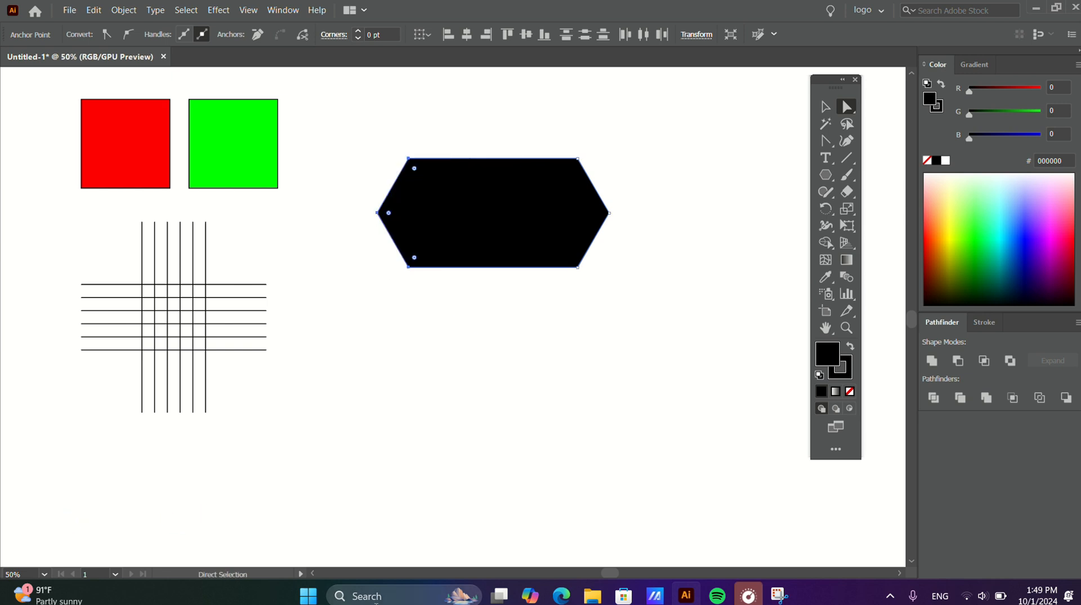
{"action": "key", "text": "ctrl+z"}
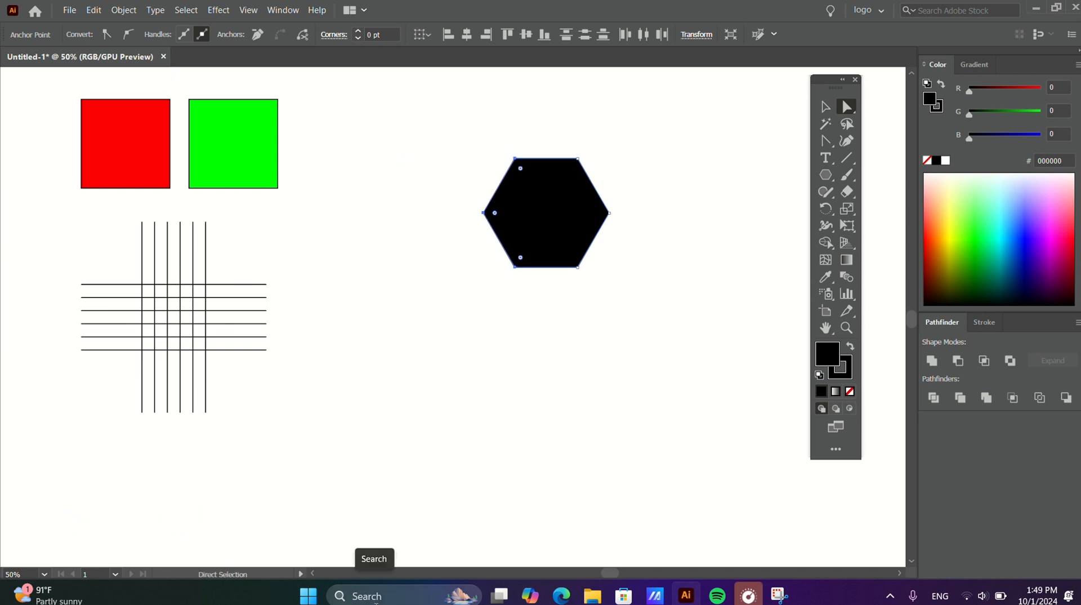
{"action": "left_click", "coordinate": [826, 106]}
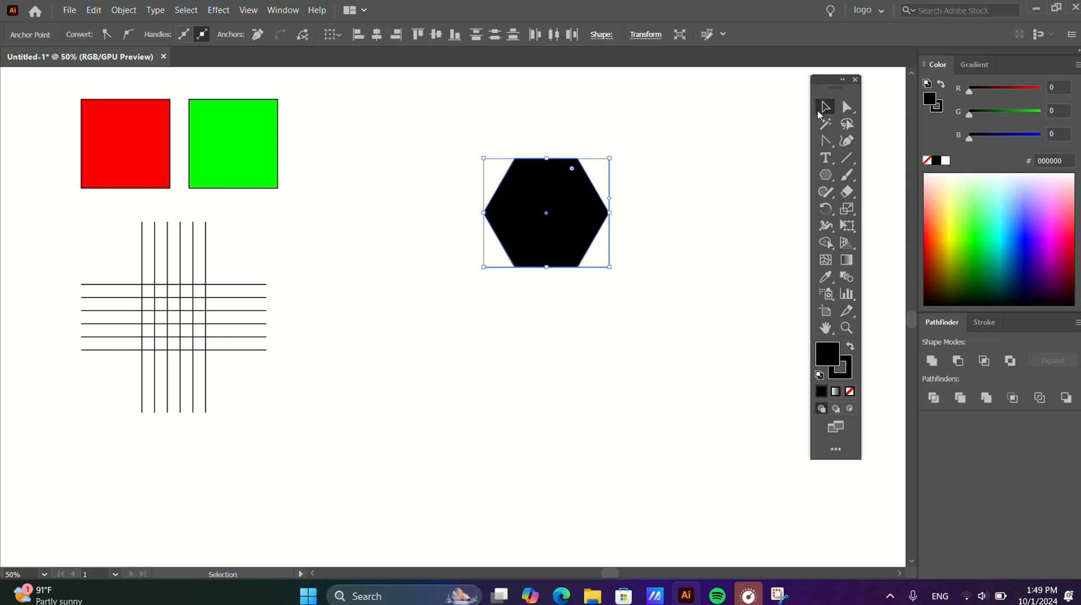
{"action": "left_click", "coordinate": [753, 204]}
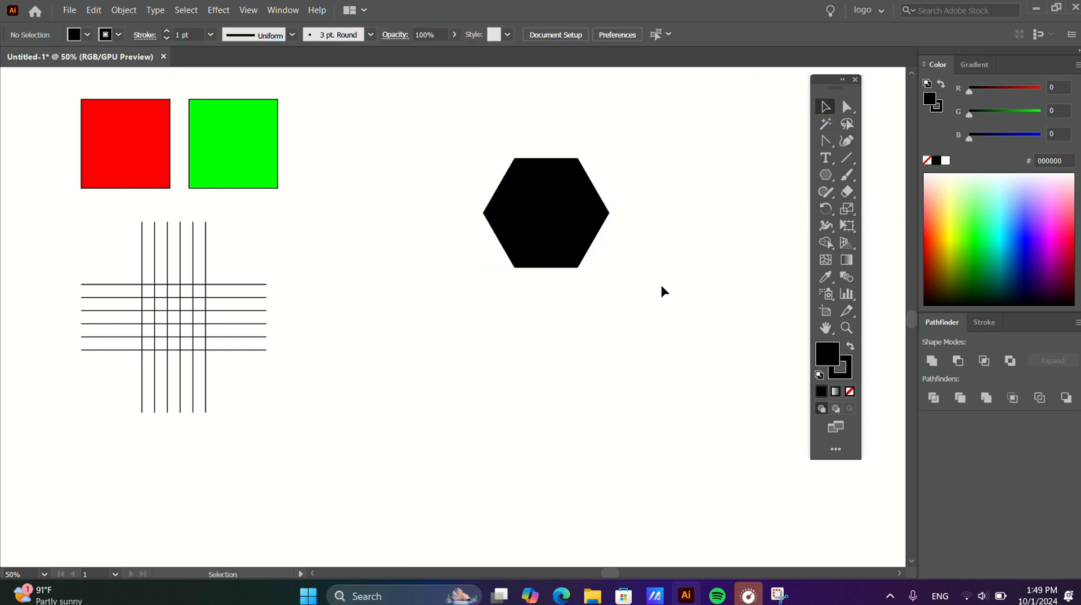
Step: Place a single anchor point with the Pen tool in the blank area right of the hexagon and end the path
{"action": "left_click", "coordinate": [825, 142]}
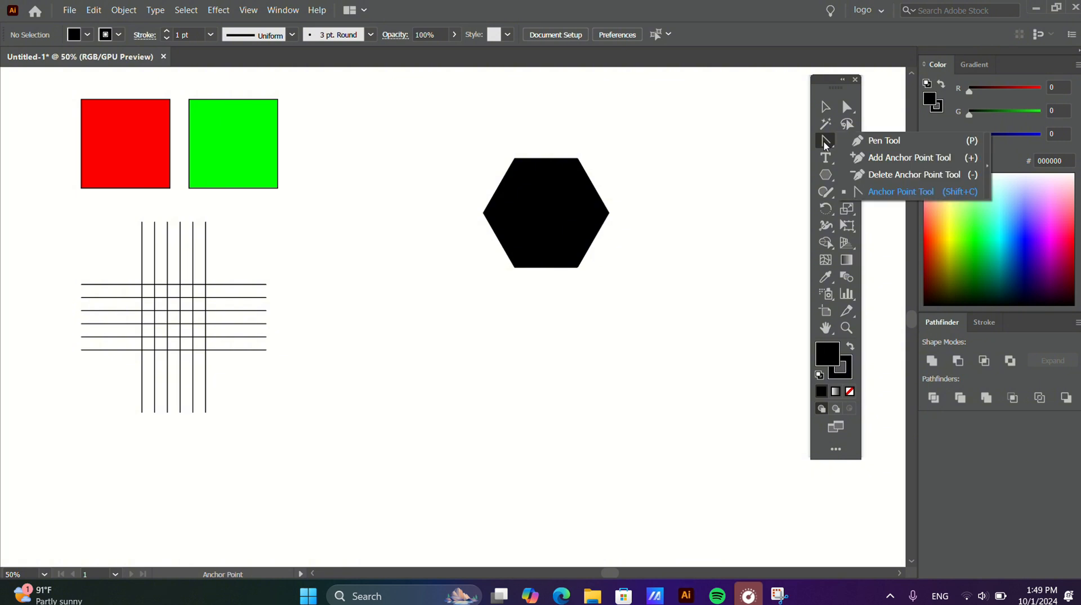
{"action": "left_click", "coordinate": [881, 141]}
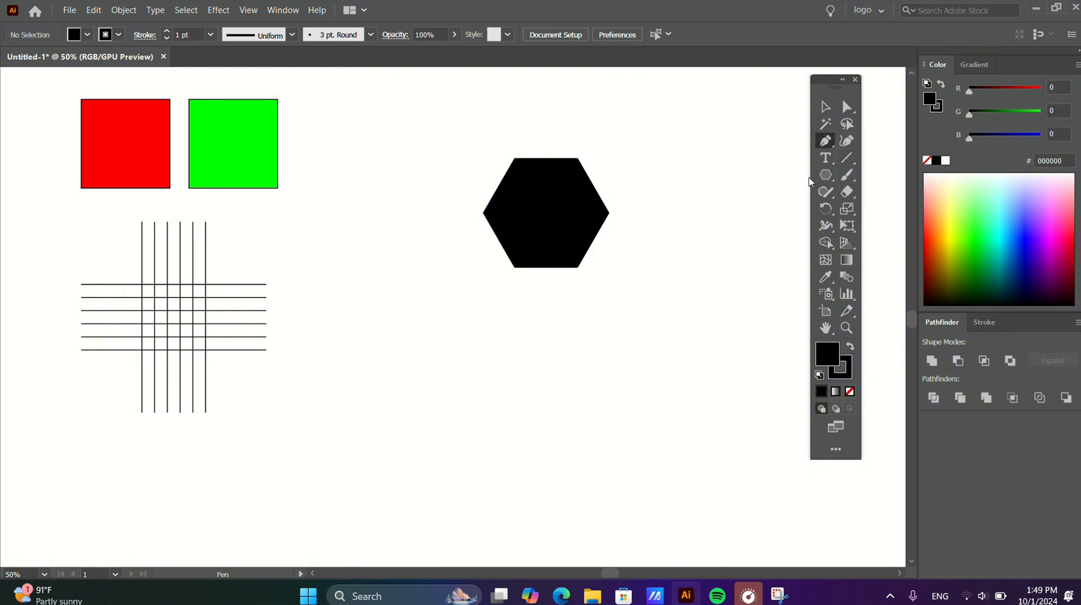
{"action": "left_click", "coordinate": [733, 185]}
{"action": "key", "text": "ctrl"}
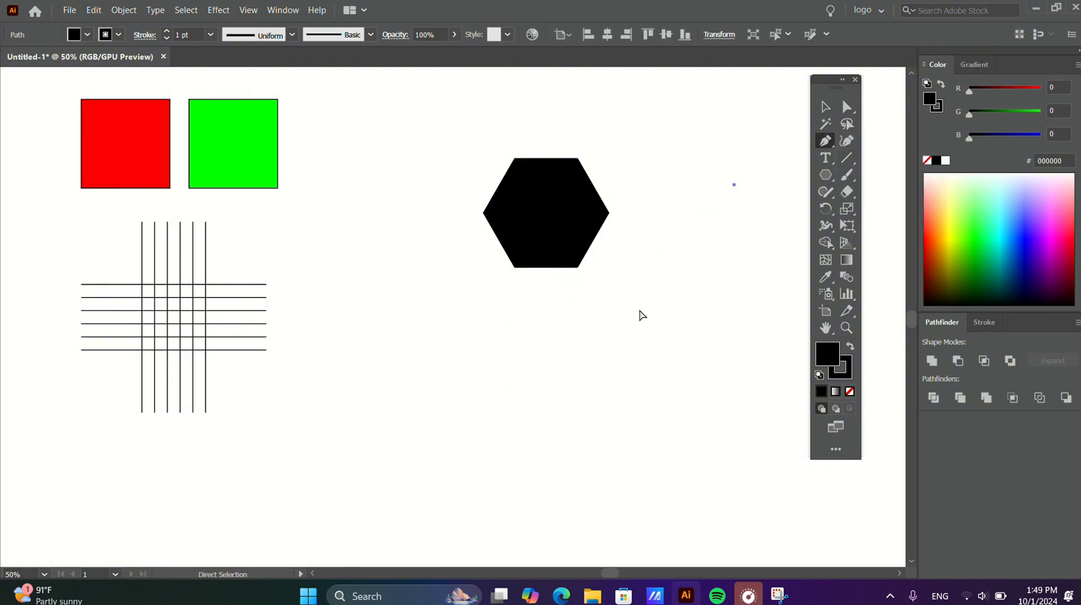
{"action": "left_click", "coordinate": [640, 314], "text": "ctrl"}
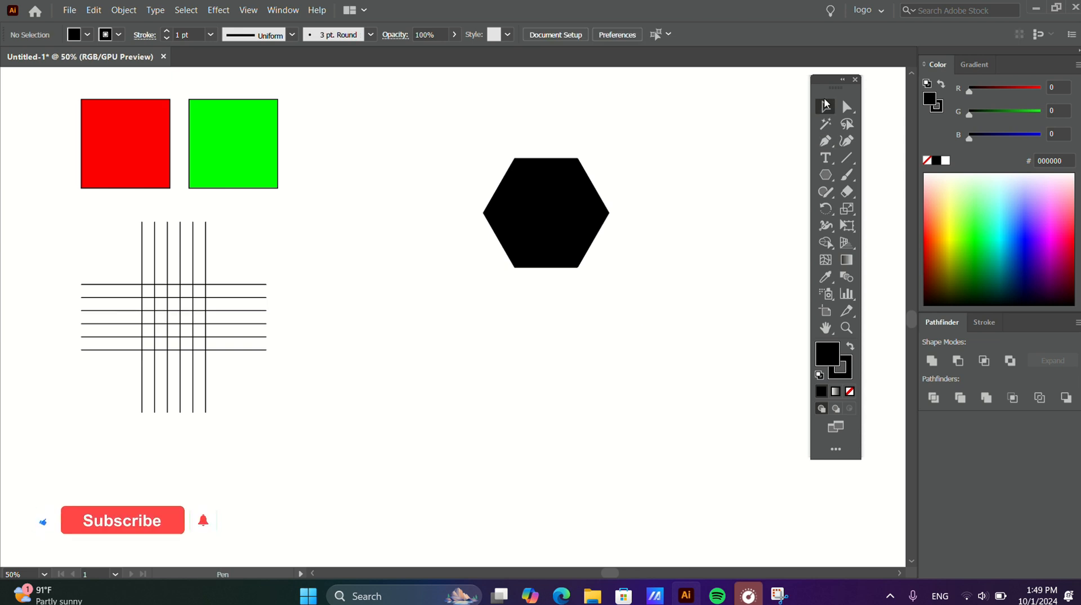
Step: Move the whole black hexagon next to the green square and deselect it
{"action": "key", "text": "v"}
{"action": "left_click_drag", "start_coordinate": [461, 142], "coordinate": [700, 300]}
{"action": "left_click_drag", "start_coordinate": [571, 235], "coordinate": [355, 144]}
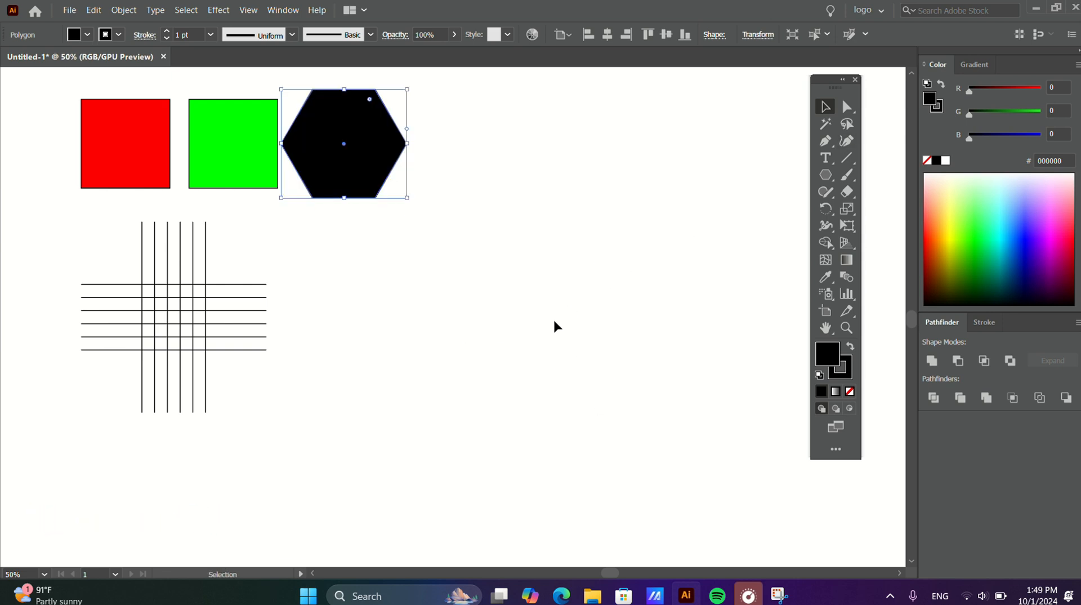
{"action": "left_click", "coordinate": [575, 323]}
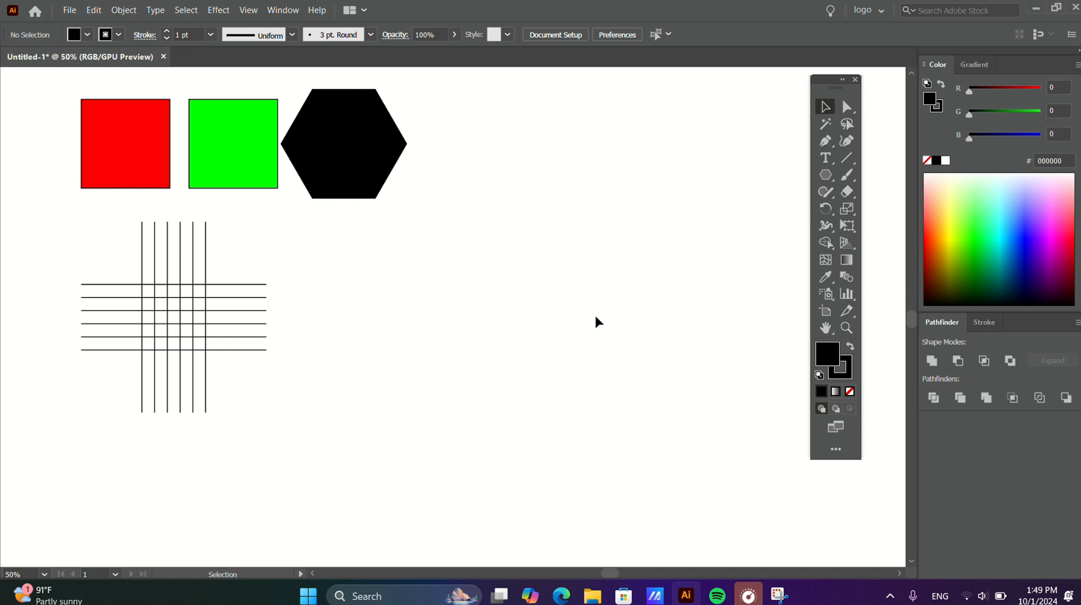
Step: Place the GKS.jpg logo image from the photo folder in File Explorer onto the middle of the Illustrator canvas
{"action": "left_click", "coordinate": [593, 596]}
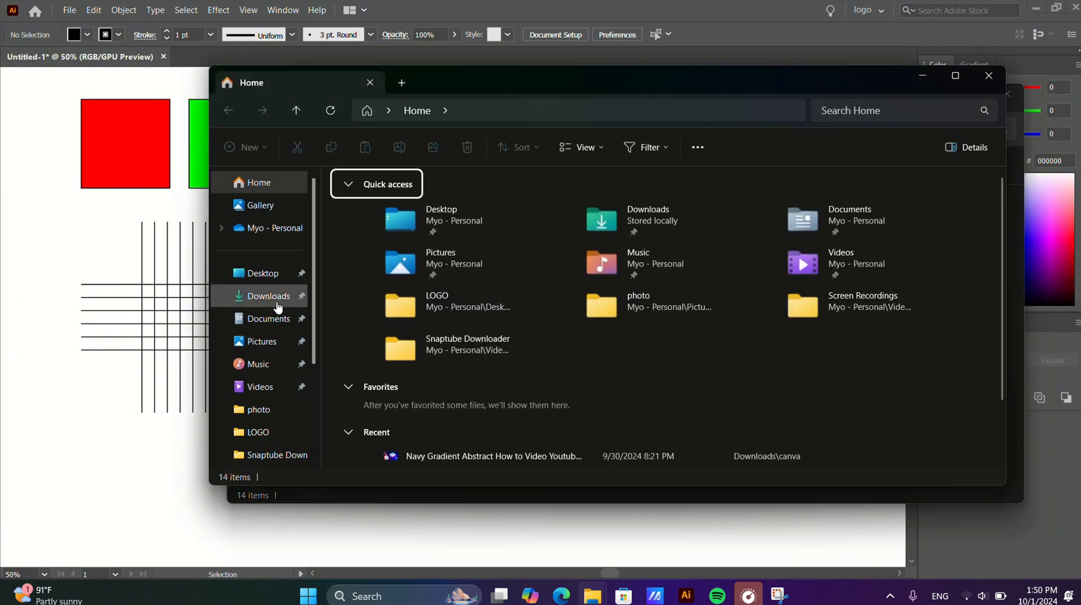
{"action": "left_click", "coordinate": [282, 406]}
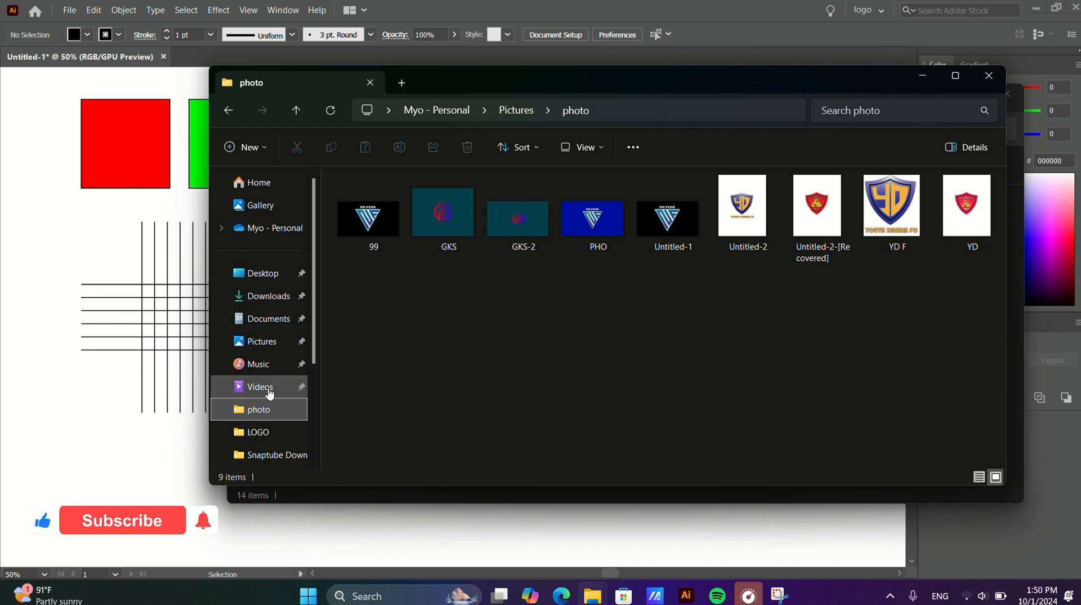
{"action": "left_click", "coordinate": [442, 216]}
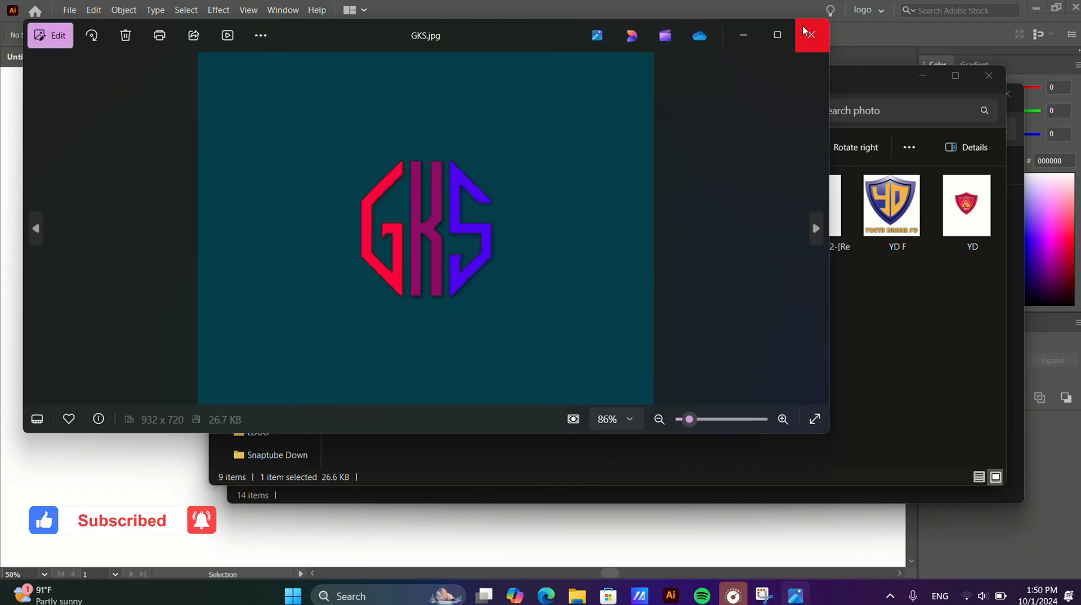
{"action": "left_click", "coordinate": [803, 35]}
{"action": "left_click_drag", "start_coordinate": [447, 228], "coordinate": [671, 535]}
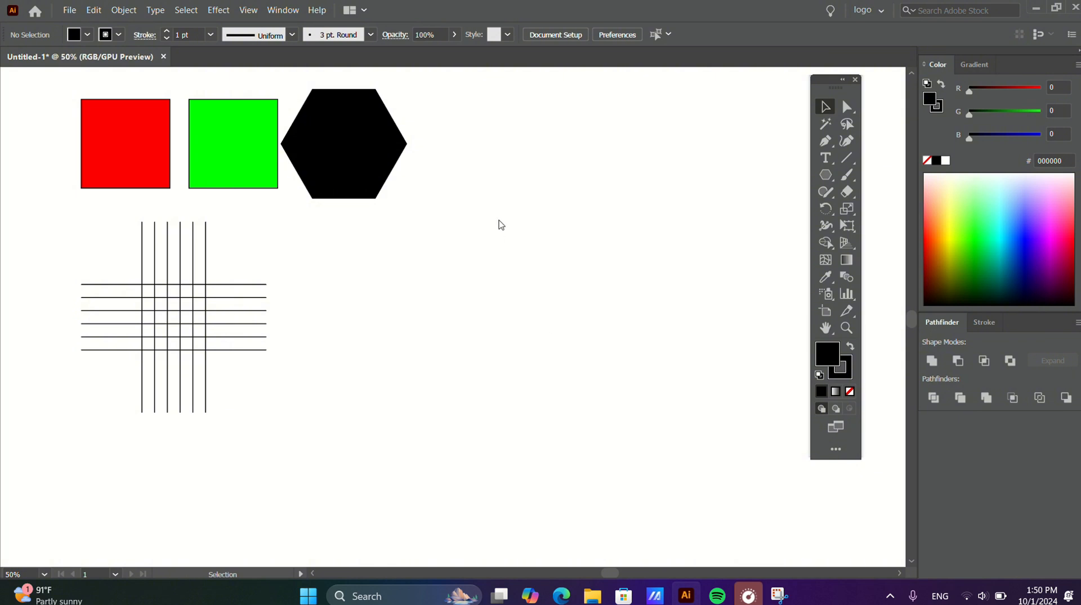
{"action": "left_click_drag", "start_coordinate": [501, 225], "coordinate": [526, 282]}
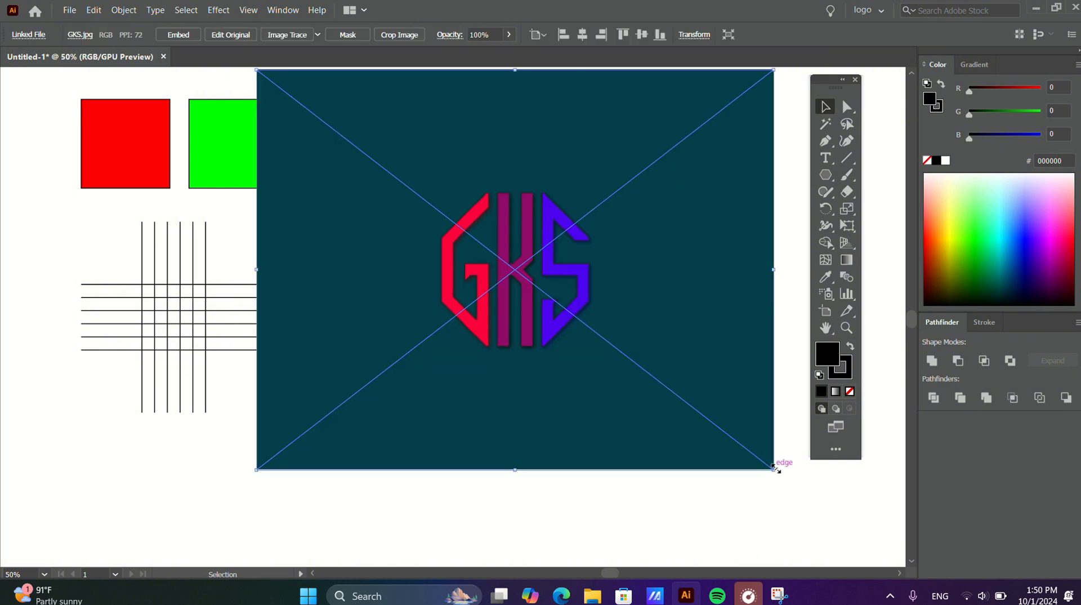
Step: Shrink the placed GKS logo image, move it to the blank area below and right of the black hexagon, and deselect it
{"action": "left_click_drag", "start_coordinate": [775, 467], "coordinate": [448, 249]}
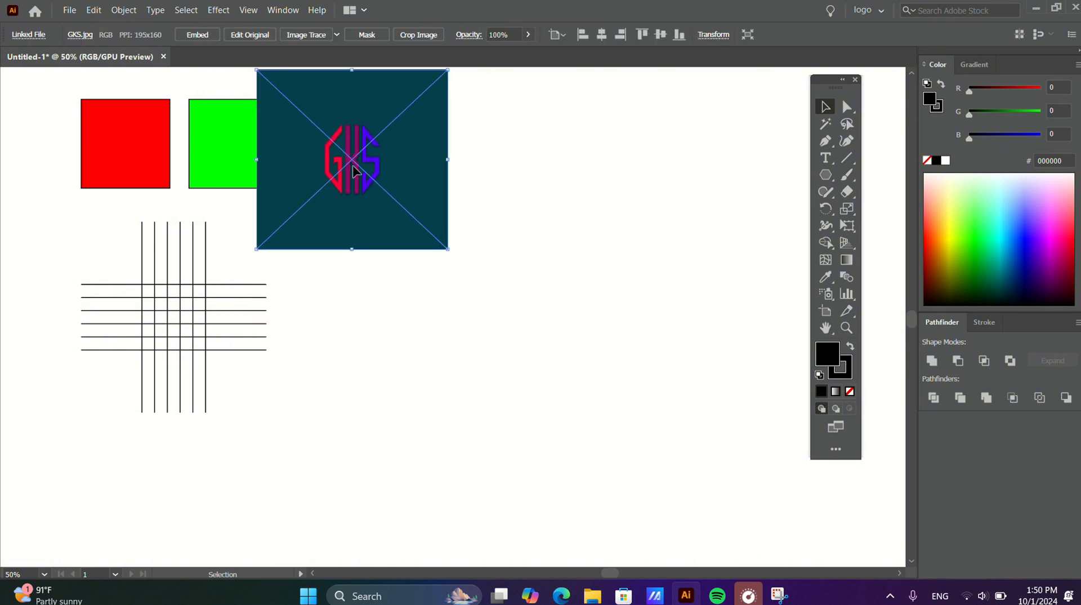
{"action": "left_click_drag", "start_coordinate": [355, 171], "coordinate": [549, 341]}
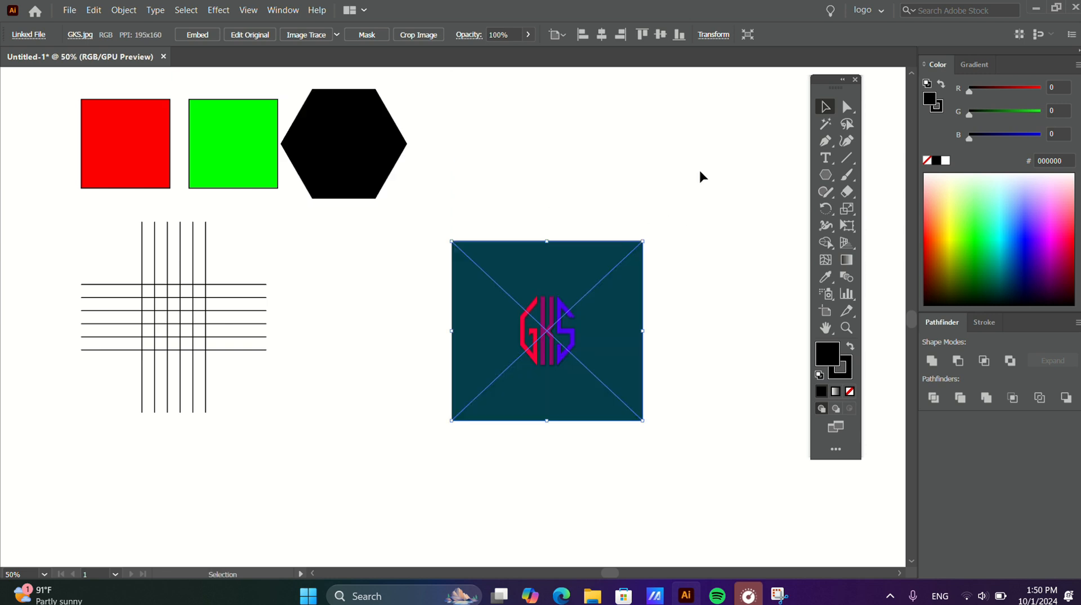
{"action": "left_click_drag", "start_coordinate": [619, 343], "coordinate": [597, 272]}
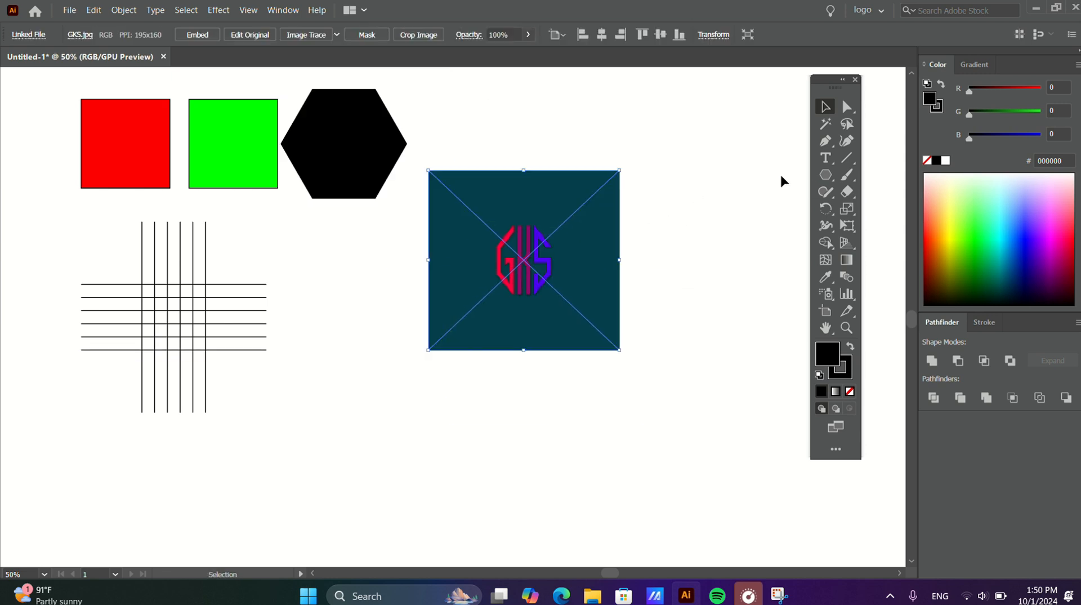
{"action": "left_click", "coordinate": [781, 180]}
Step: Start tracing the red G with the Pen tool along its outer left side from top tip to bottom tip, and set the fill to none
{"action": "left_click", "coordinate": [822, 144]}
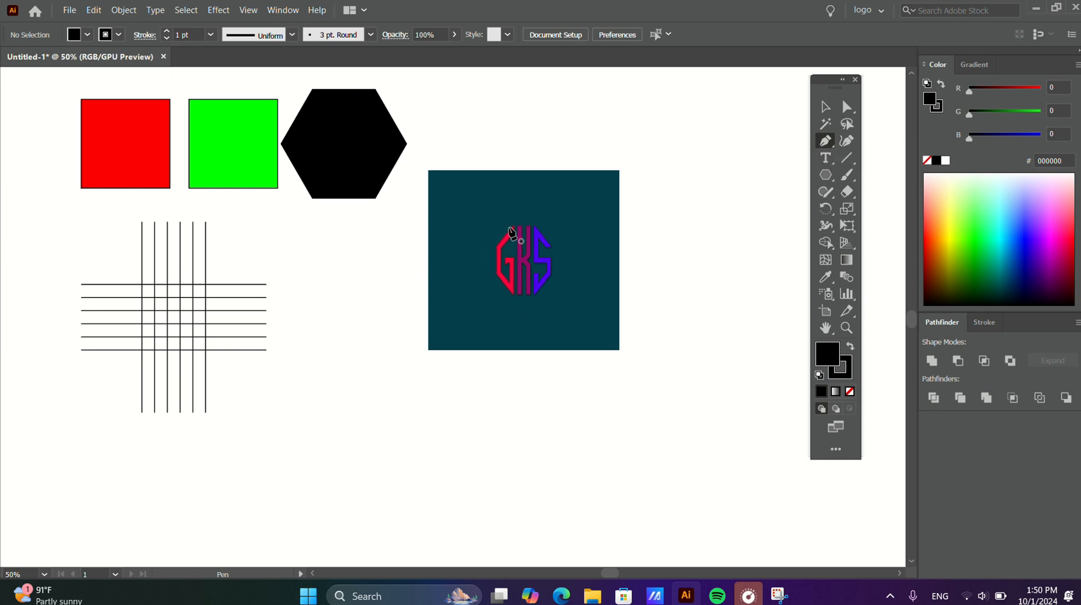
{"action": "scroll", "coordinate": [529, 270], "scroll_direction": "up", "scroll_amount": 4}
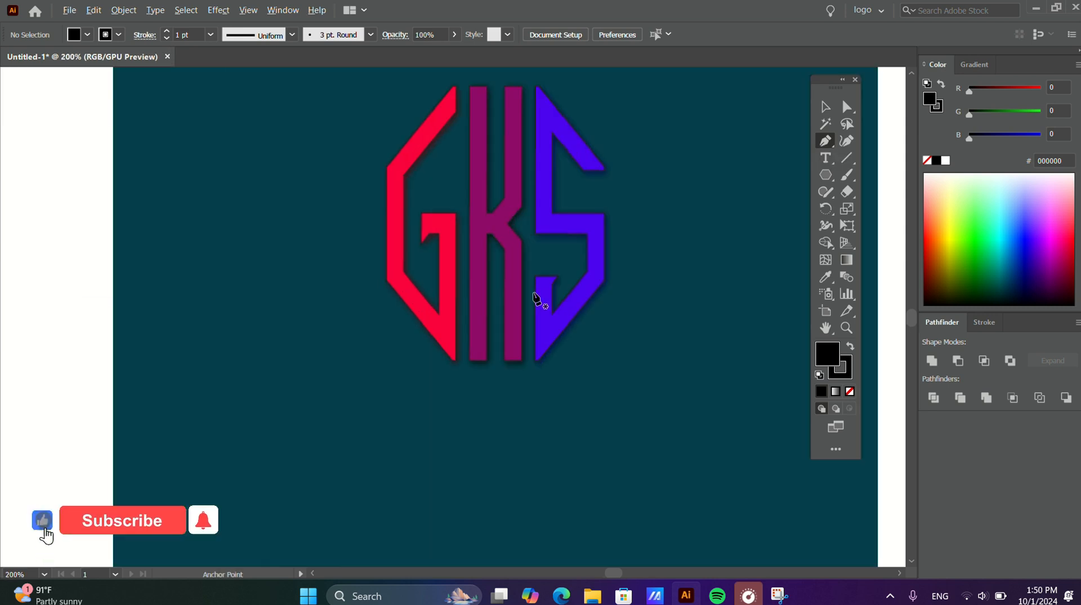
{"action": "scroll", "coordinate": [540, 293], "scroll_direction": "up", "scroll_amount": 2}
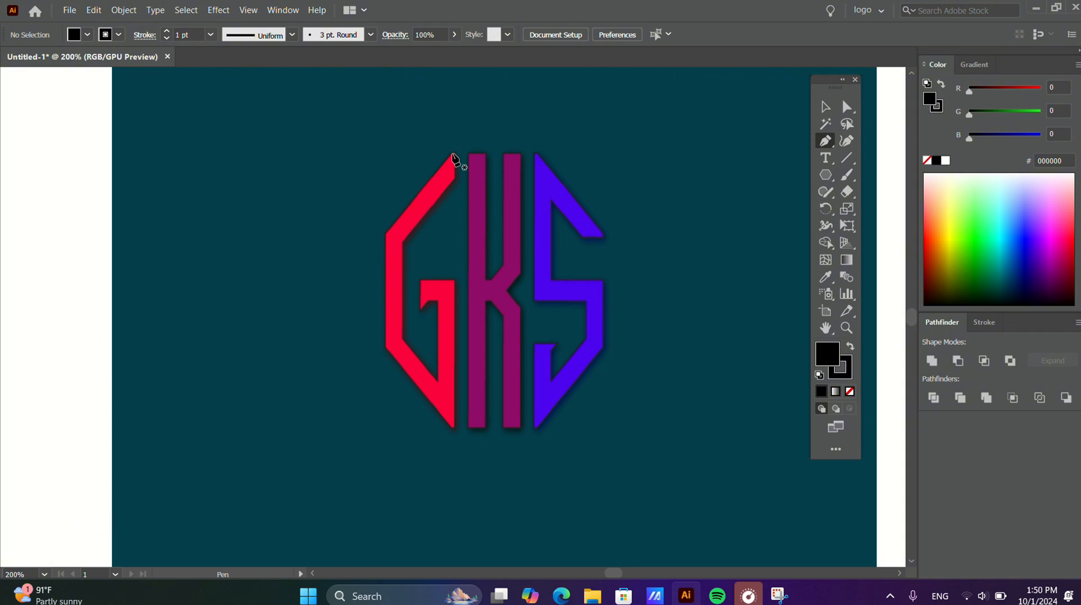
{"action": "left_click", "coordinate": [452, 152]}
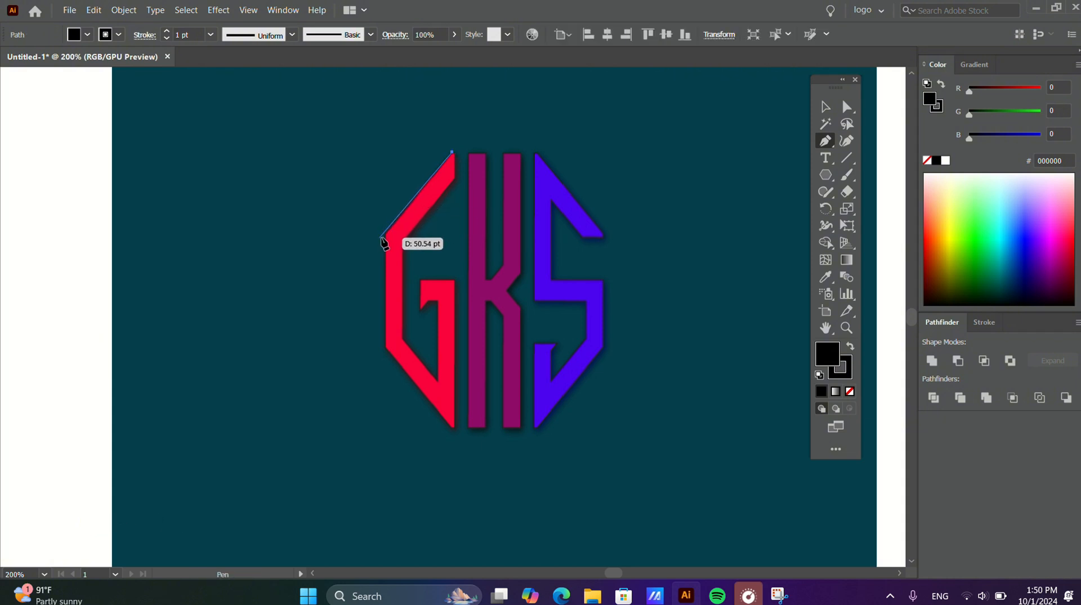
{"action": "left_click", "coordinate": [385, 236]}
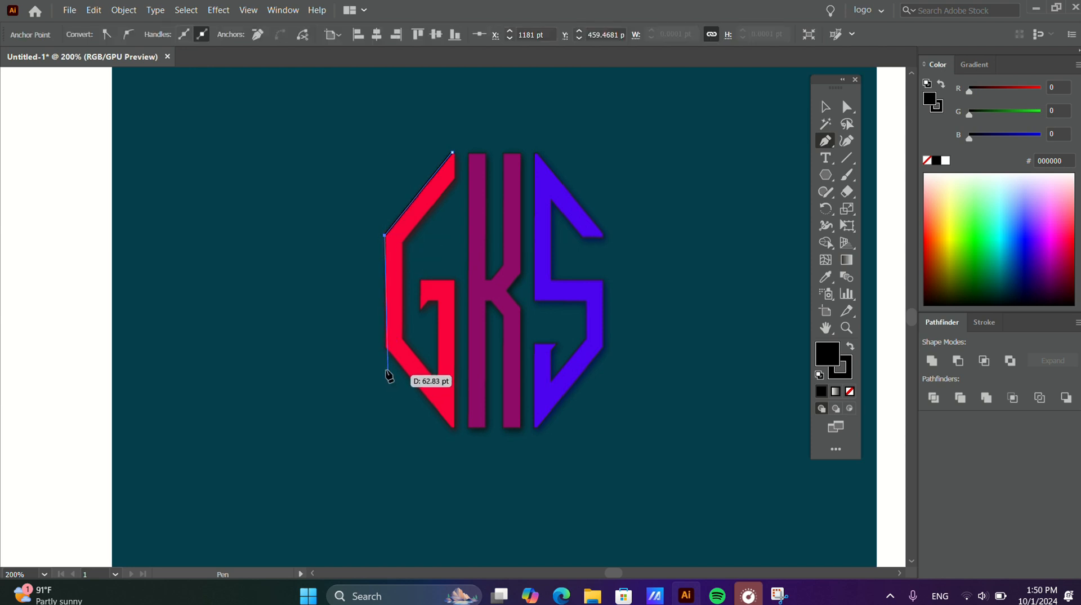
{"action": "left_click", "coordinate": [385, 345]}
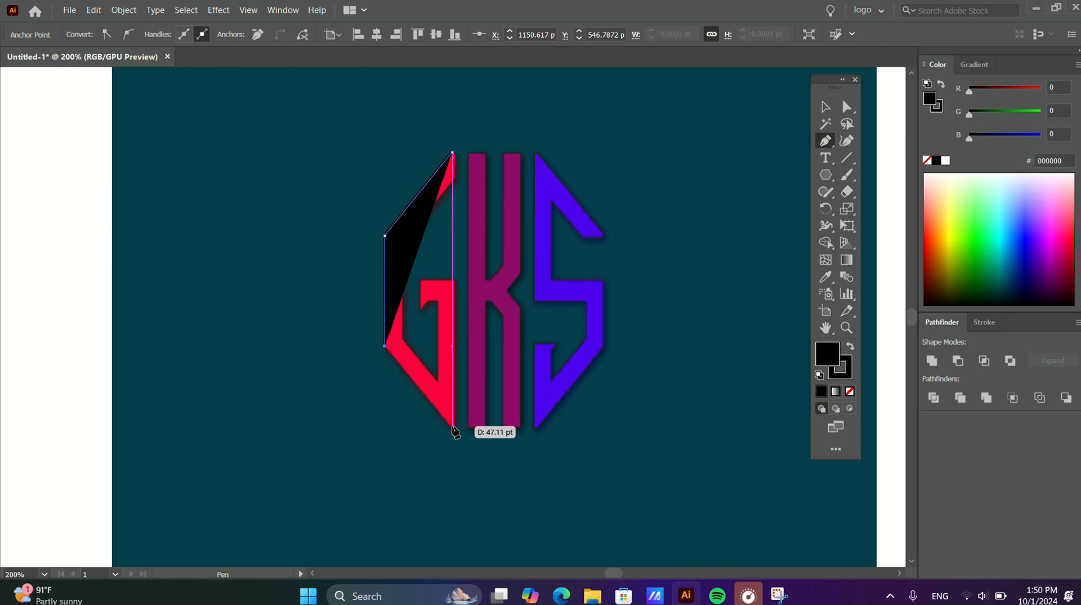
{"action": "left_click", "coordinate": [452, 426]}
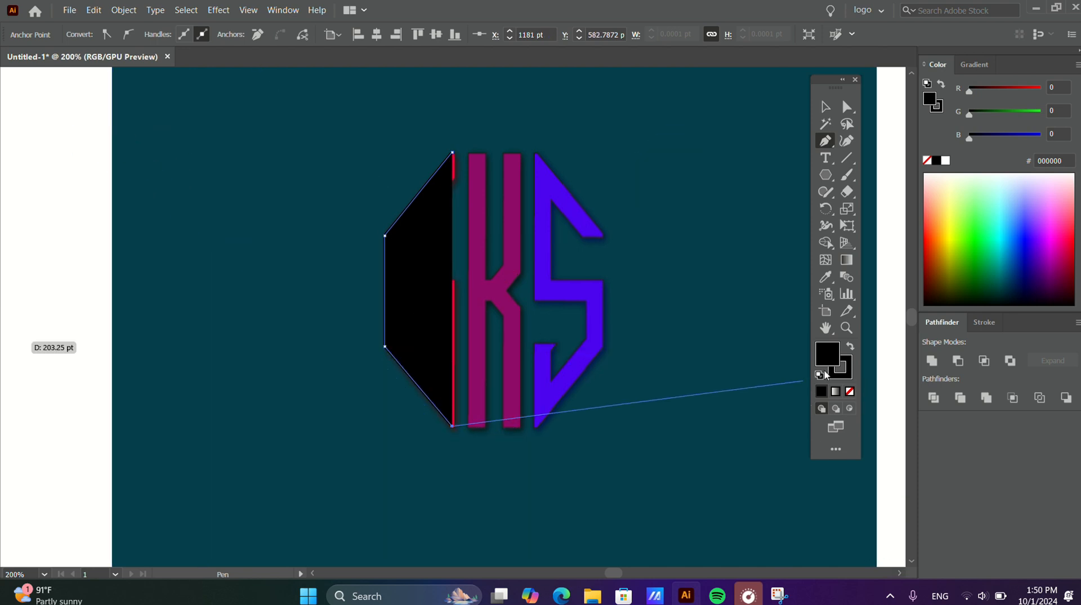
{"action": "left_click", "coordinate": [850, 391]}
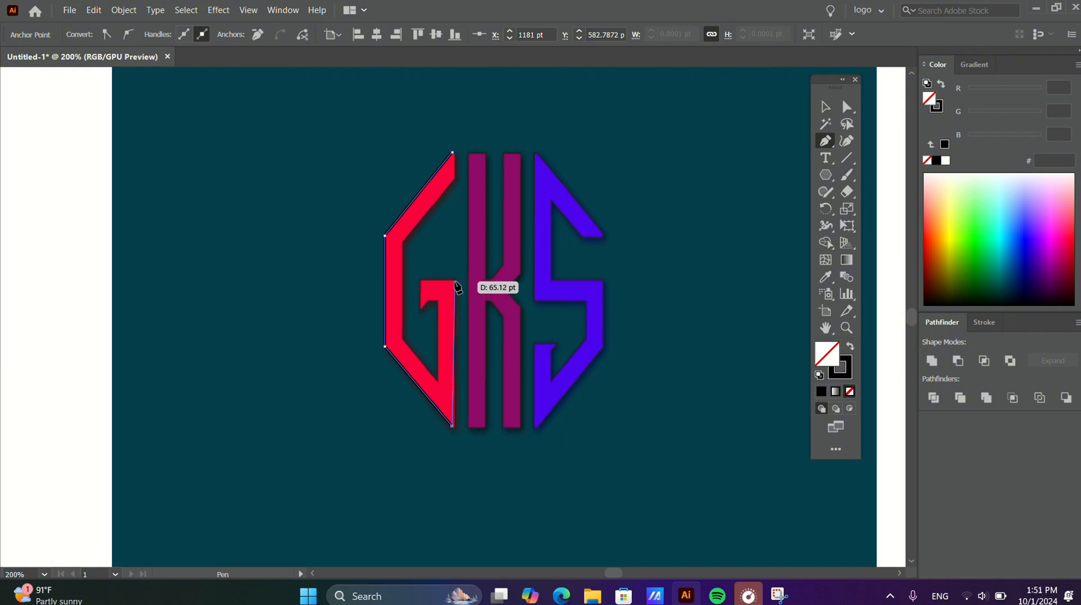
Step: Continue the pen path around the G's inner bar and inner edges back to the top tip, closing the outline
{"action": "left_click", "coordinate": [453, 281]}
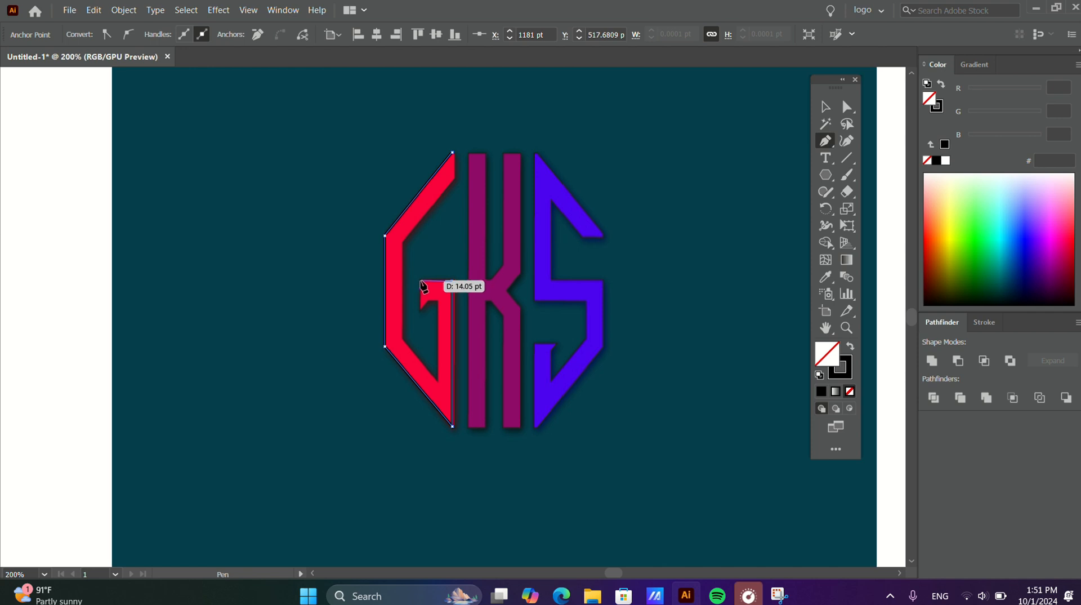
{"action": "left_click", "coordinate": [421, 281]}
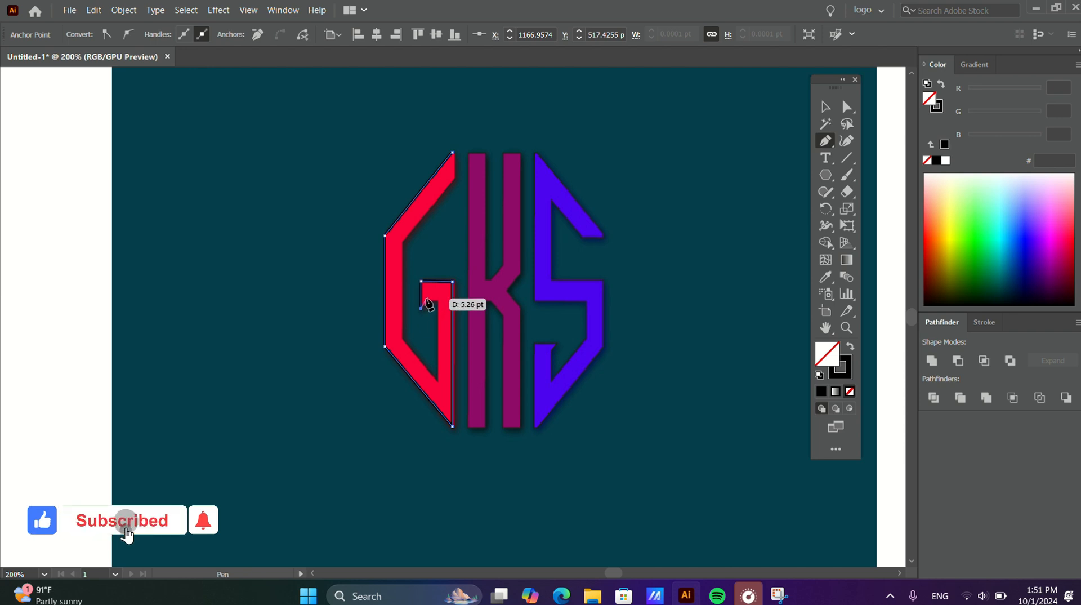
{"action": "left_click", "coordinate": [431, 301]}
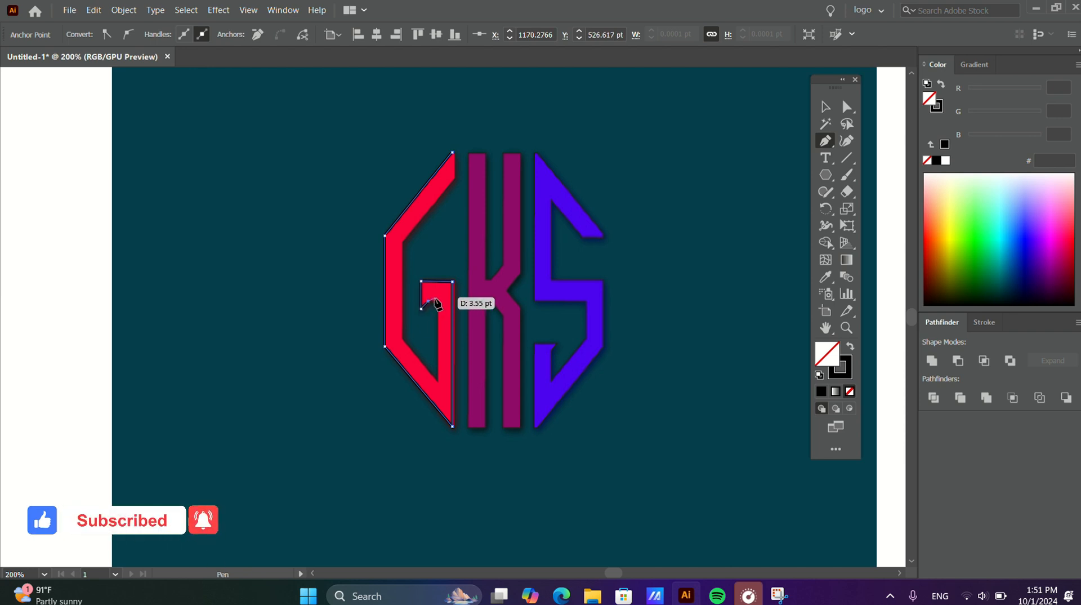
{"action": "left_click", "coordinate": [438, 300]}
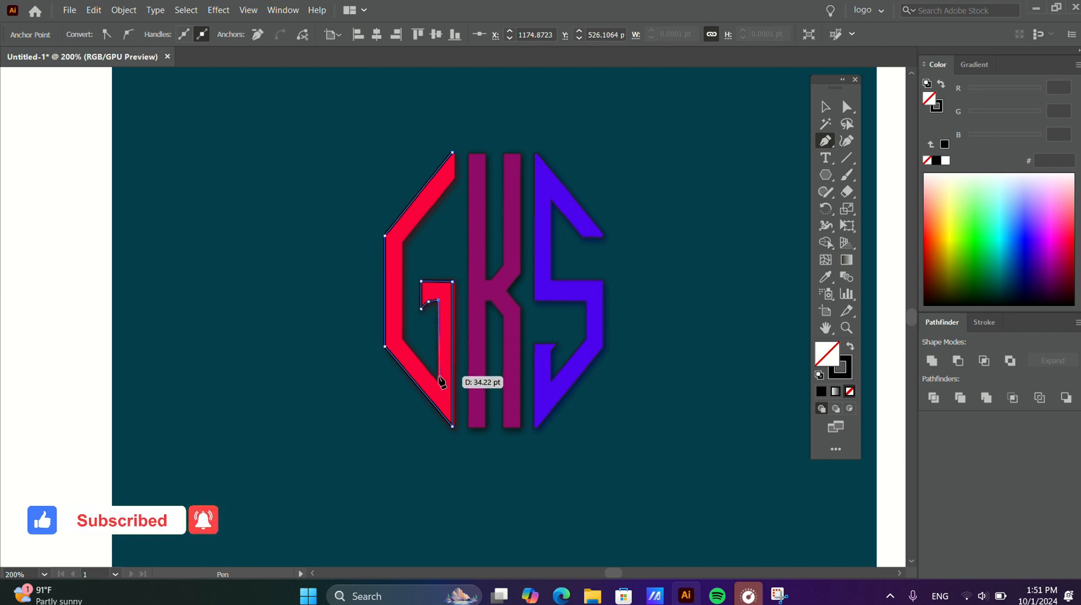
{"action": "left_click", "coordinate": [438, 378]}
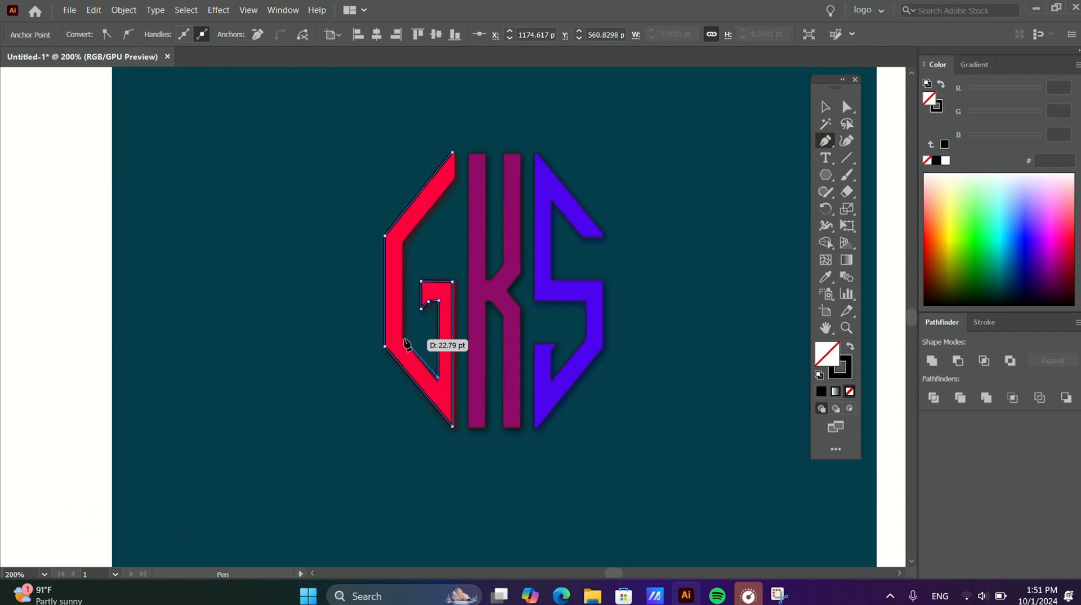
{"action": "left_click", "coordinate": [403, 337]}
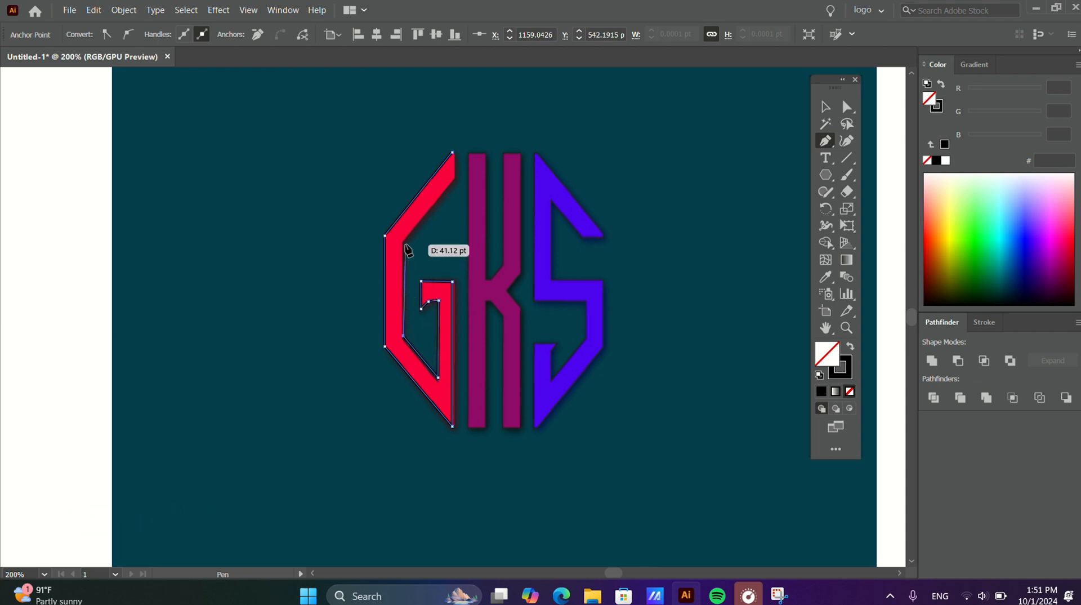
{"action": "left_click", "coordinate": [405, 242]}
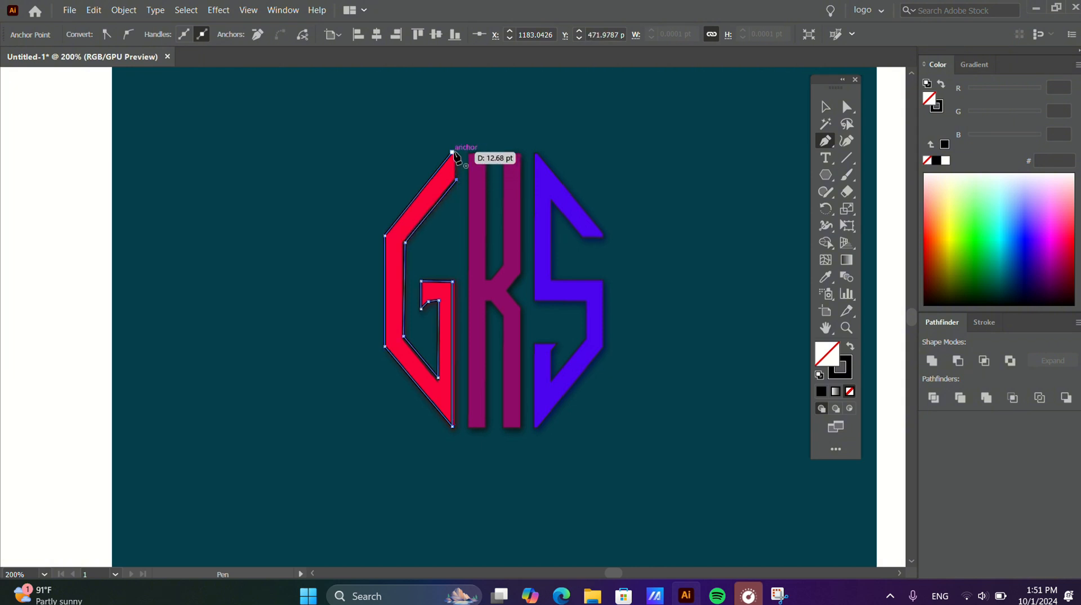
{"action": "left_click", "coordinate": [453, 152]}
Step: Move the traced G outline onto the blank canvas left of the logo image and delete the image
{"action": "left_click", "coordinate": [826, 106]}
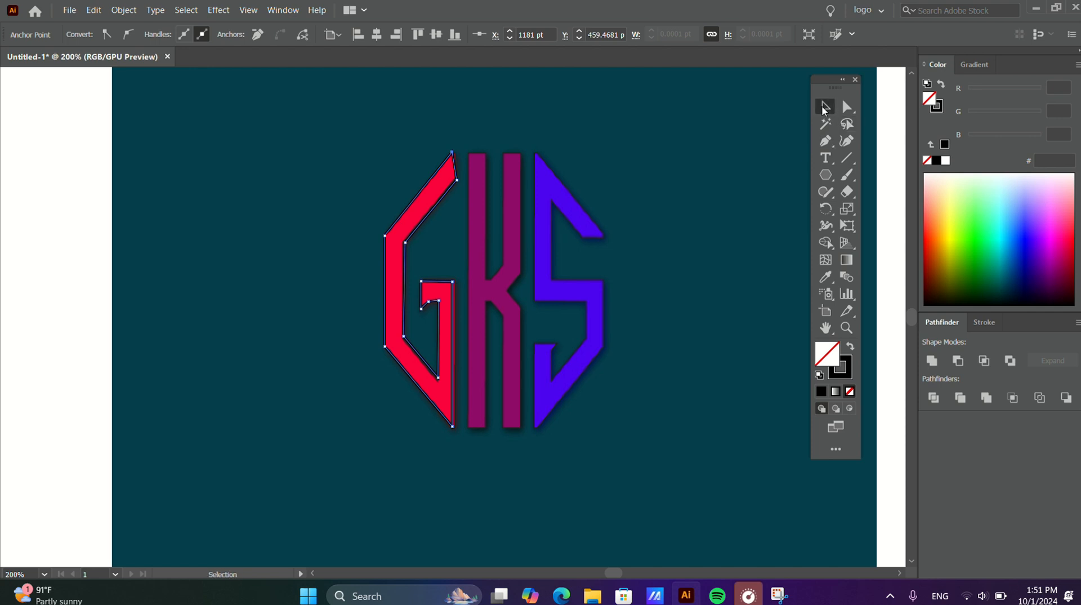
{"action": "left_click", "coordinate": [698, 179]}
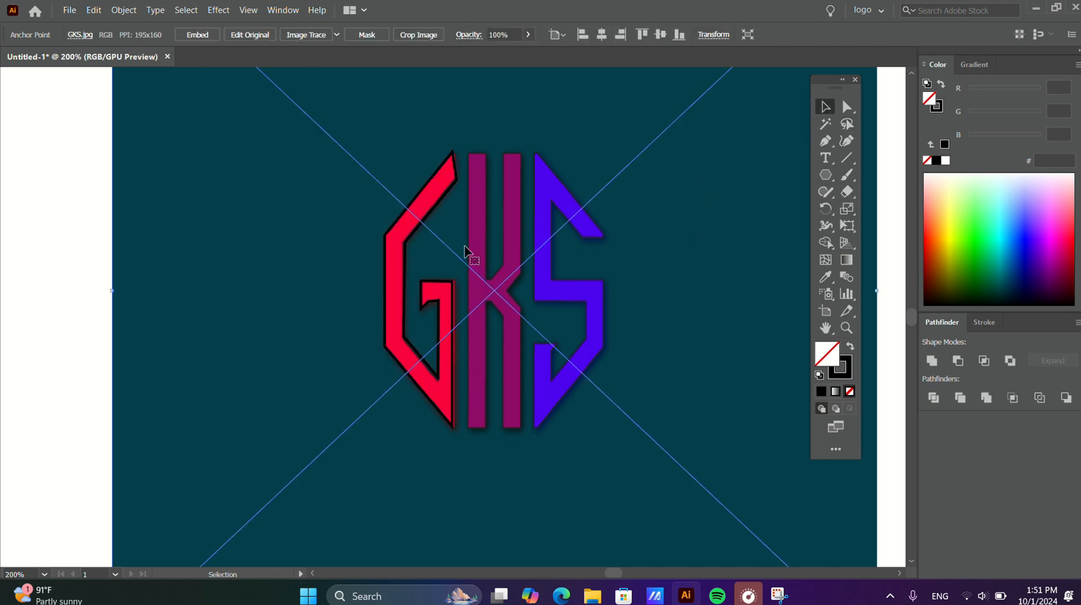
{"action": "left_click", "coordinate": [445, 175]}
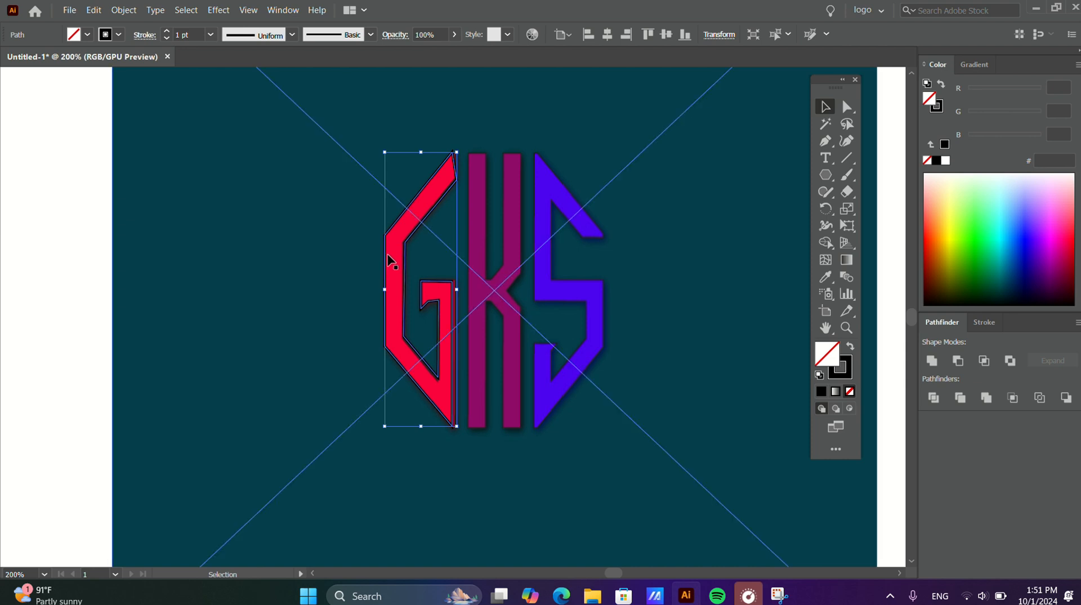
{"action": "scroll", "coordinate": [388, 256], "scroll_direction": "down", "scroll_amount": 2}
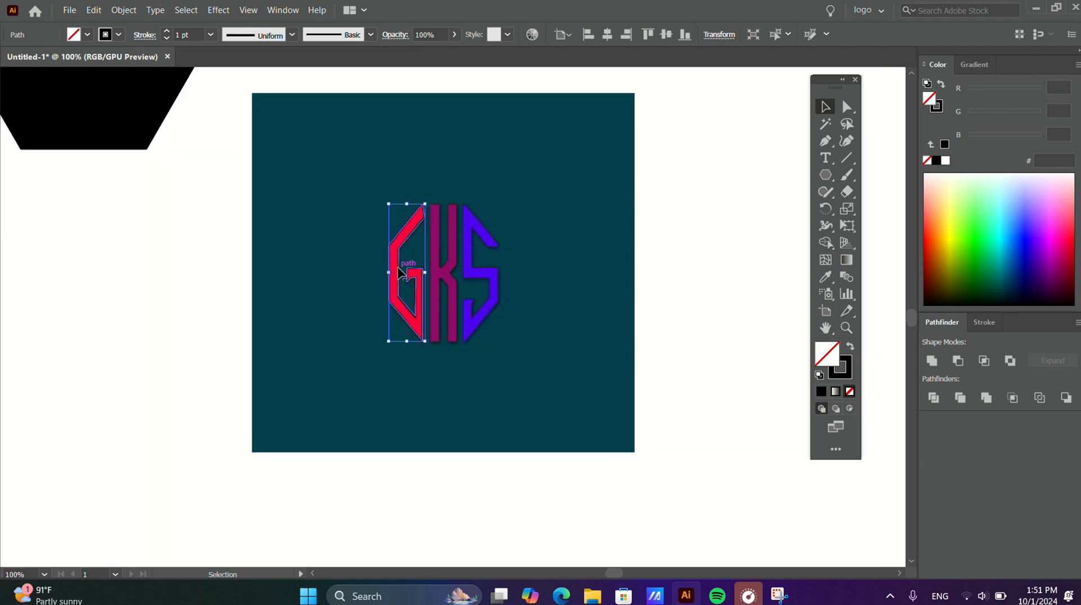
{"action": "left_click_drag", "start_coordinate": [398, 272], "coordinate": [167, 316]}
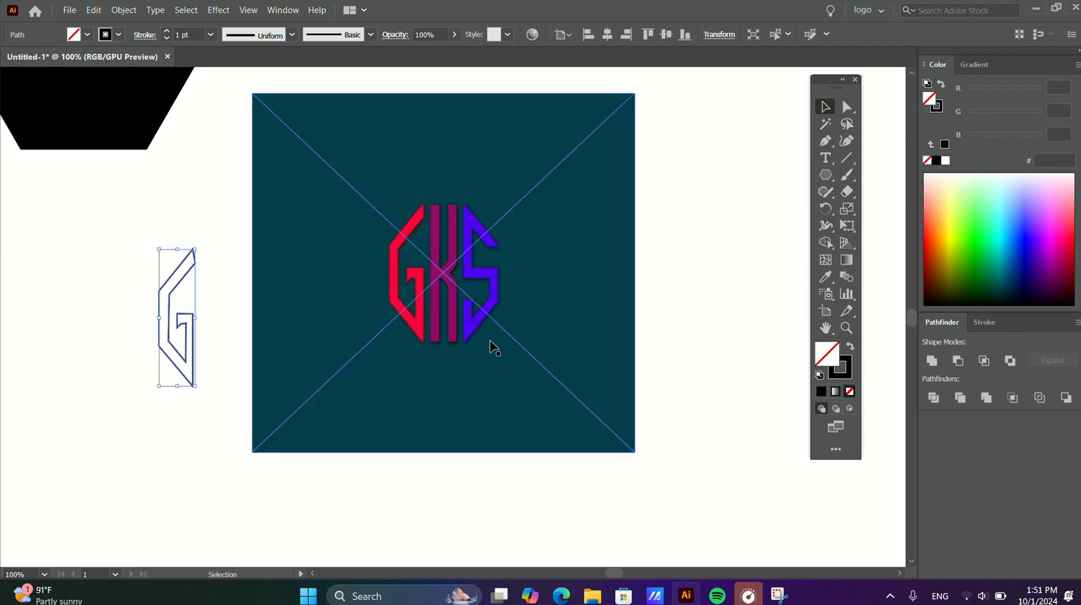
{"action": "left_click_drag", "start_coordinate": [236, 113], "coordinate": [652, 406]}
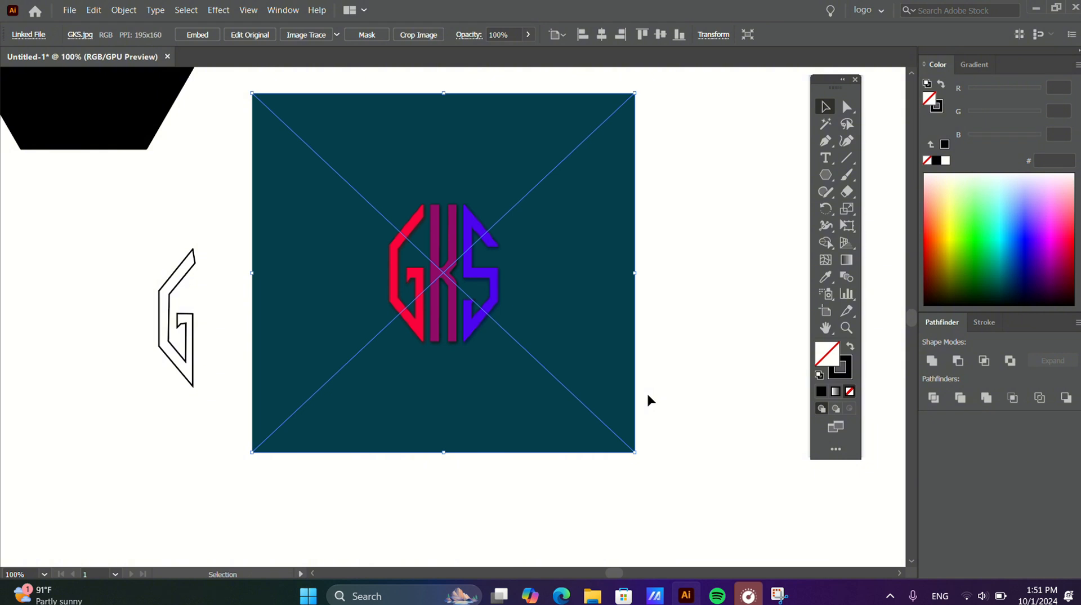
{"action": "key", "text": "Delete"}
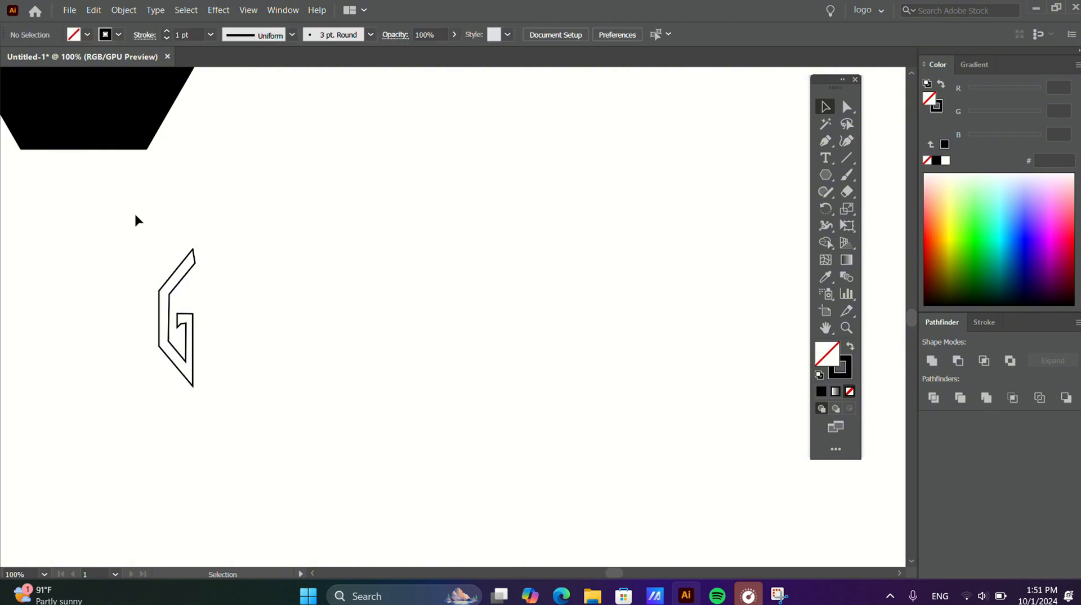
Step: Enlarge the traced G outline below the black hexagon and deselect it
{"action": "scroll", "coordinate": [268, 238], "scroll_direction": "down", "scroll_amount": 2}
{"action": "left_click_drag", "start_coordinate": [188, 238], "coordinate": [295, 322]}
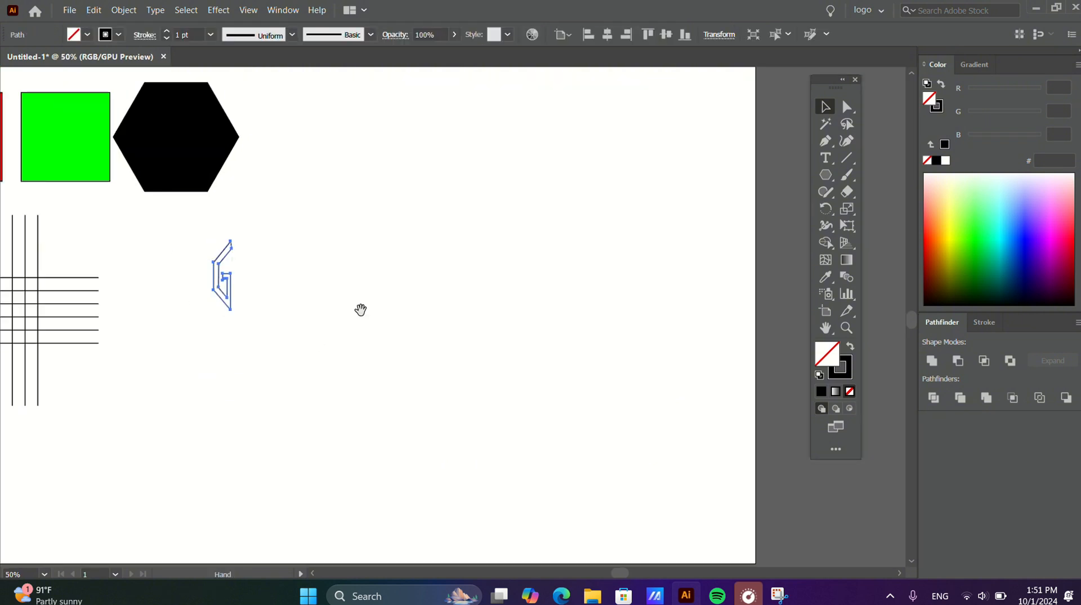
{"action": "left_click_drag", "start_coordinate": [360, 310], "coordinate": [678, 335]}
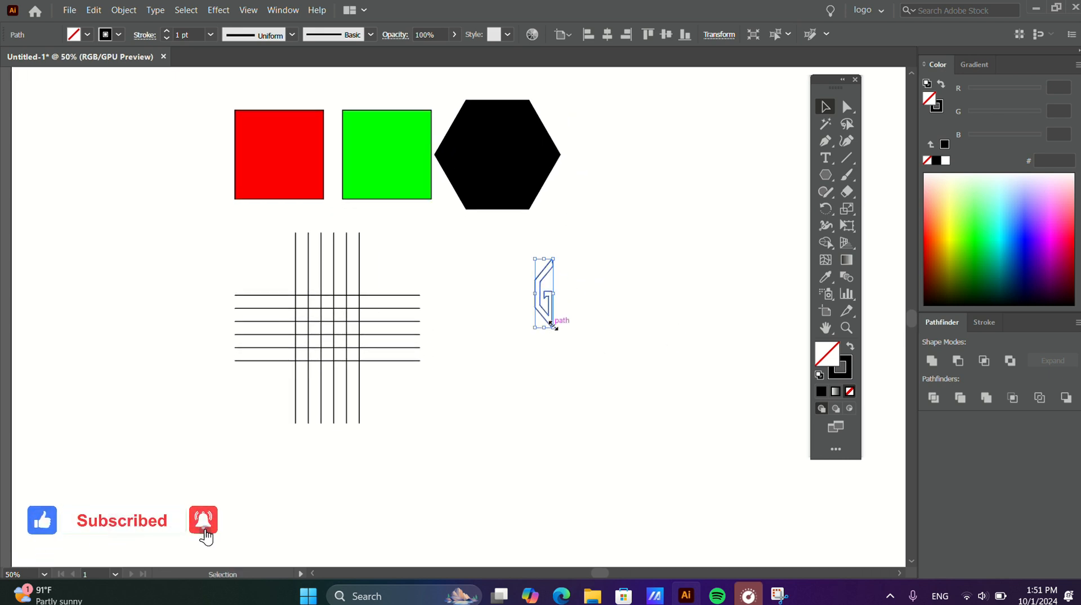
{"action": "left_click_drag", "start_coordinate": [553, 326], "coordinate": [601, 360]}
{"action": "left_click", "coordinate": [659, 265]}
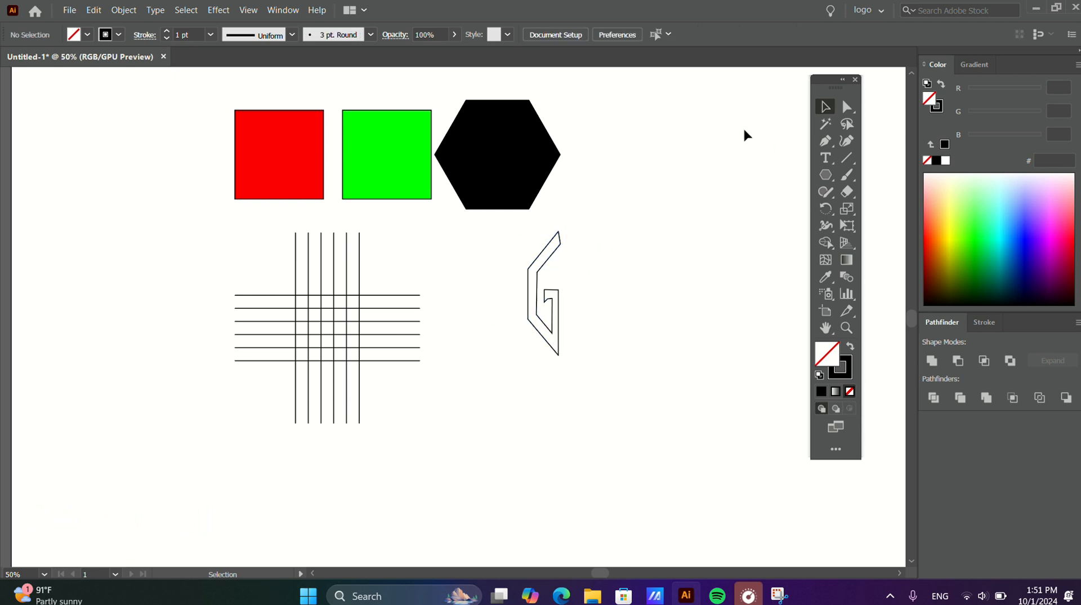
{"action": "left_click", "coordinate": [825, 142]}
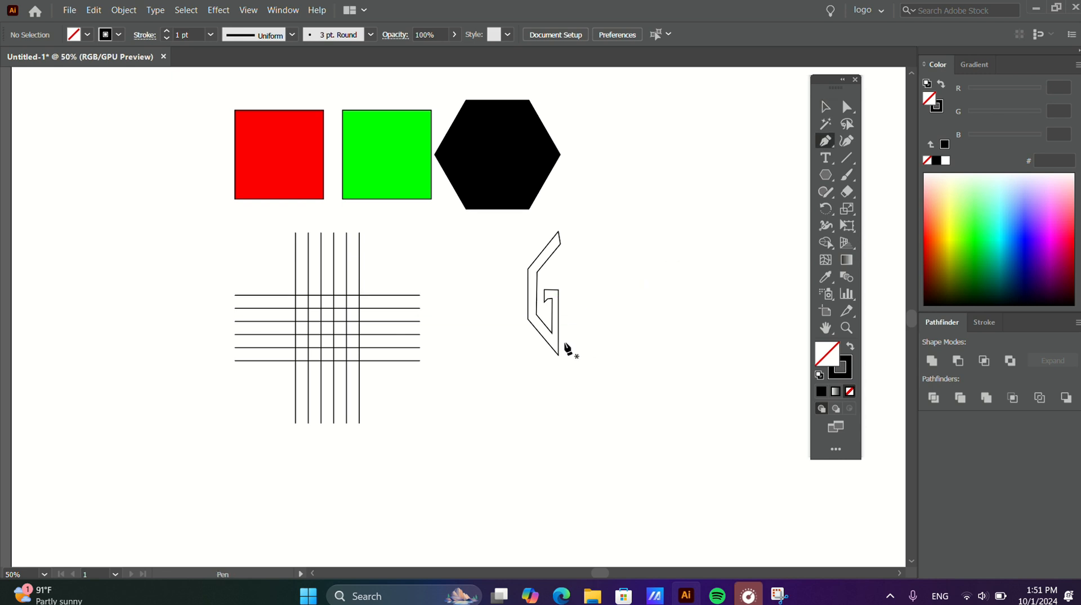
{"action": "left_click_drag", "start_coordinate": [517, 221], "coordinate": [581, 295]}
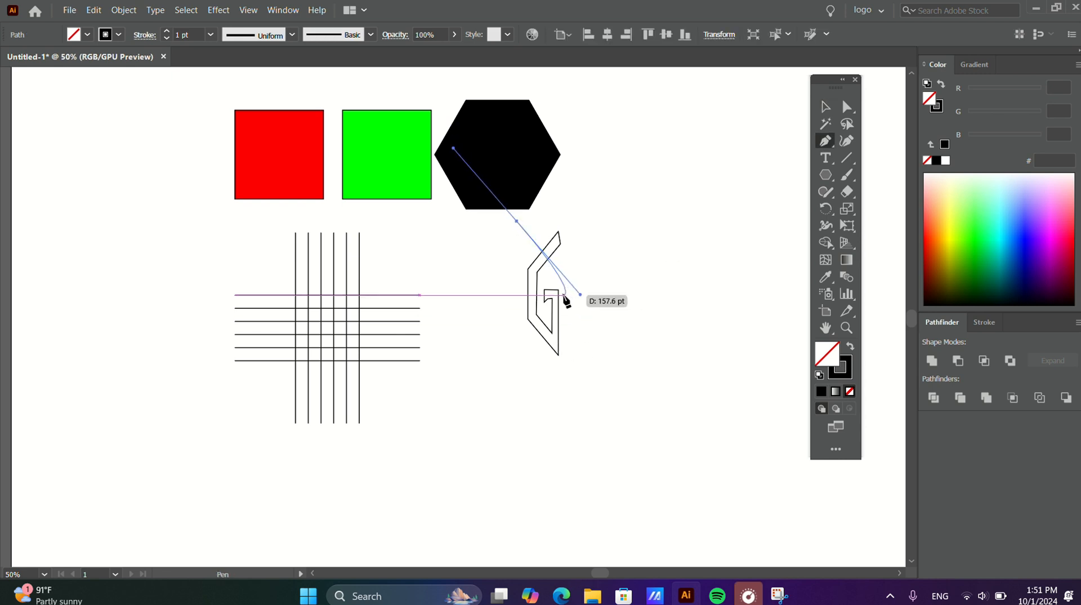
{"action": "key", "text": "ctrl+z"}
Step: Select the whole G outline and move it up to the blank area right of the black hexagon
{"action": "left_click", "coordinate": [833, 108]}
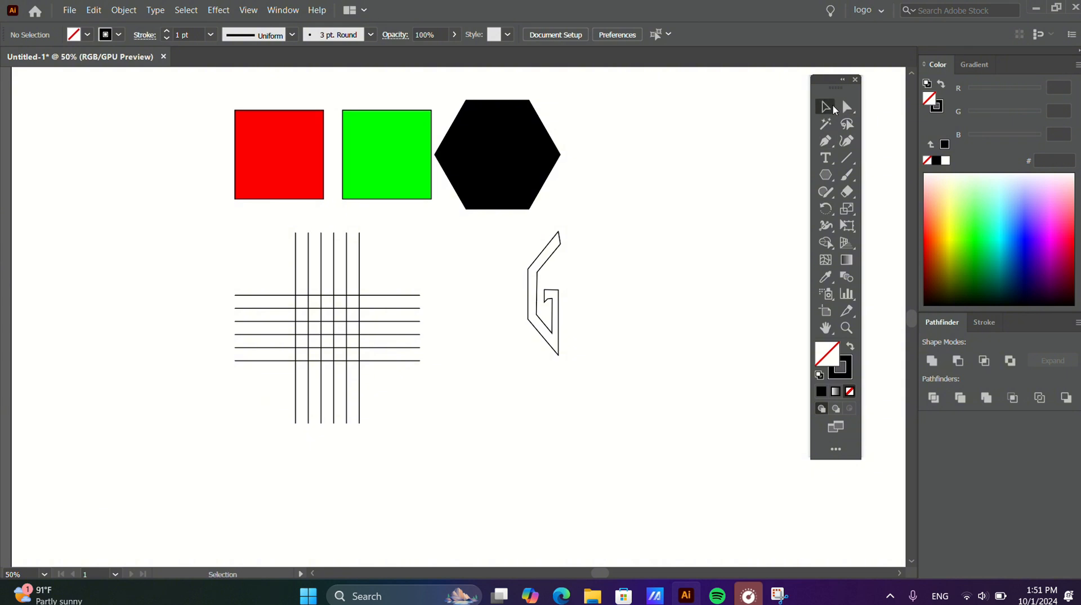
{"action": "left_click_drag", "start_coordinate": [486, 243], "coordinate": [610, 355]}
{"action": "left_click_drag", "start_coordinate": [536, 297], "coordinate": [642, 236]}
Step: Use the Add Anchor Point tool to add one point on the G's outer vertical edge and one on its upper outer diagonal
{"action": "left_click", "coordinate": [825, 142]}
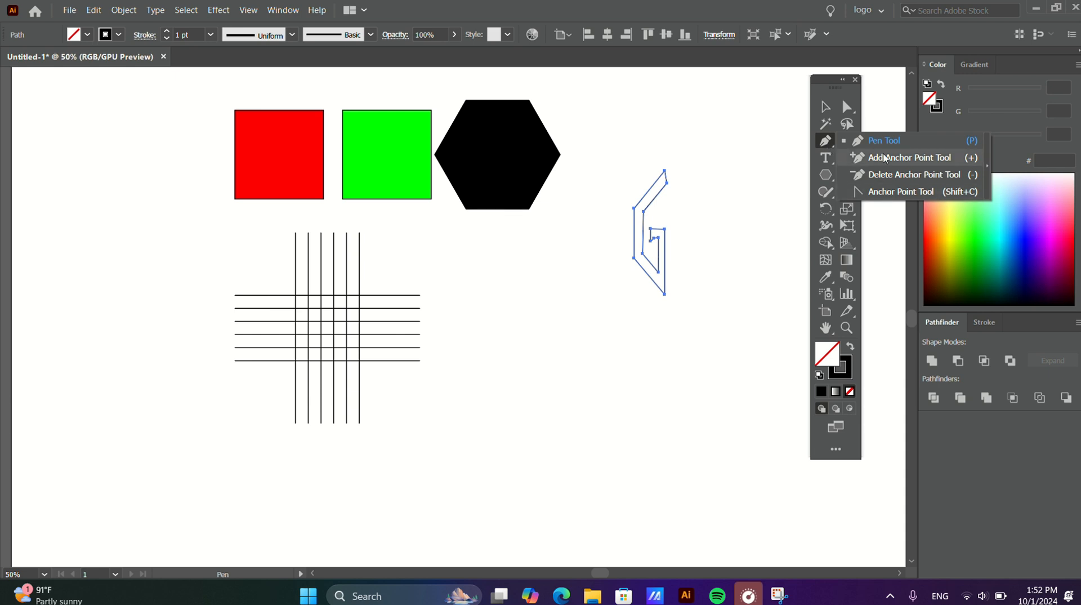
{"action": "left_click", "coordinate": [883, 156]}
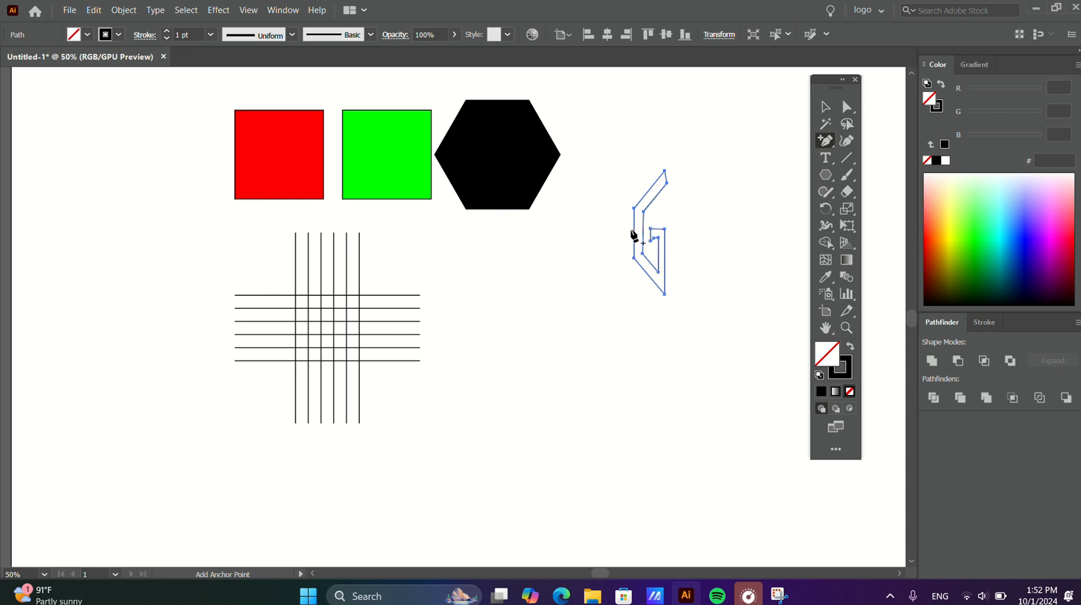
{"action": "left_click", "coordinate": [635, 236]}
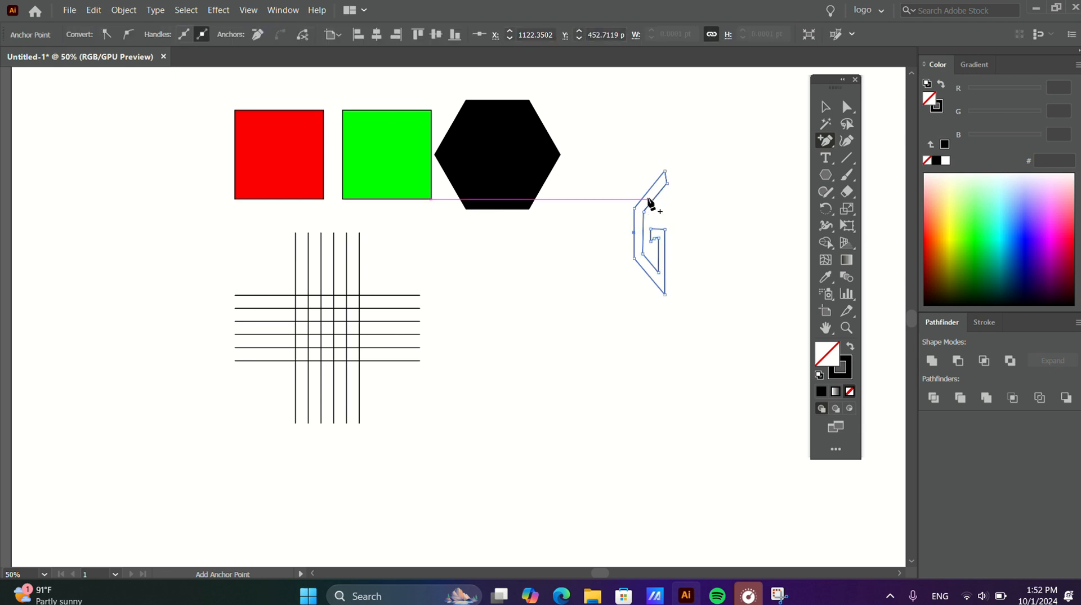
{"action": "left_click", "coordinate": [649, 194]}
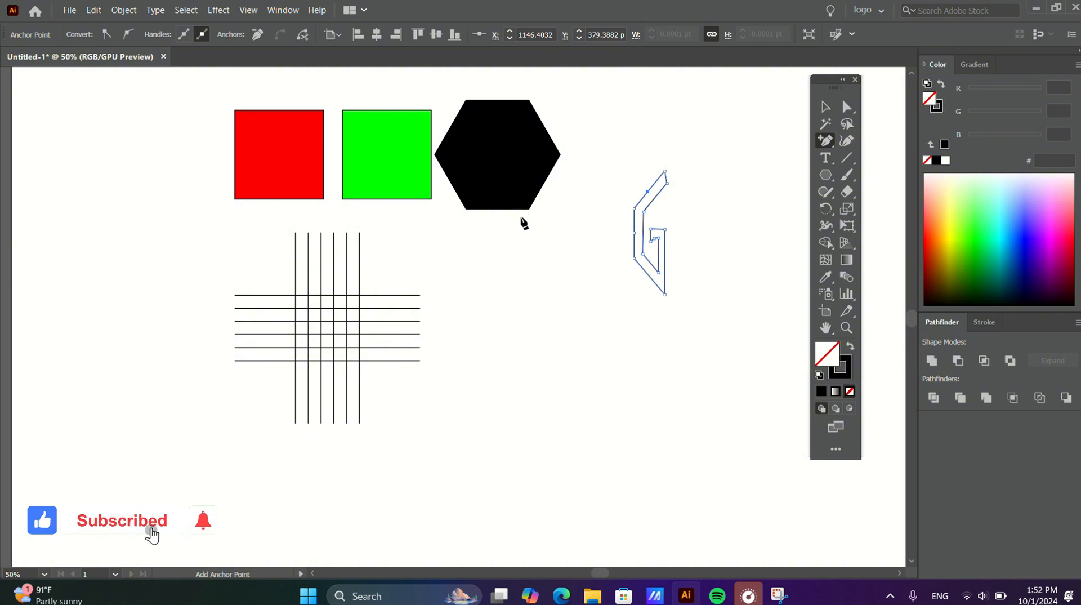
Step: Undo the two added anchor points, and try deleting the upper corner point of the G's outer vertical edge
{"action": "key", "text": "ctrl+z"}
{"action": "key", "text": "ctrl+z"}
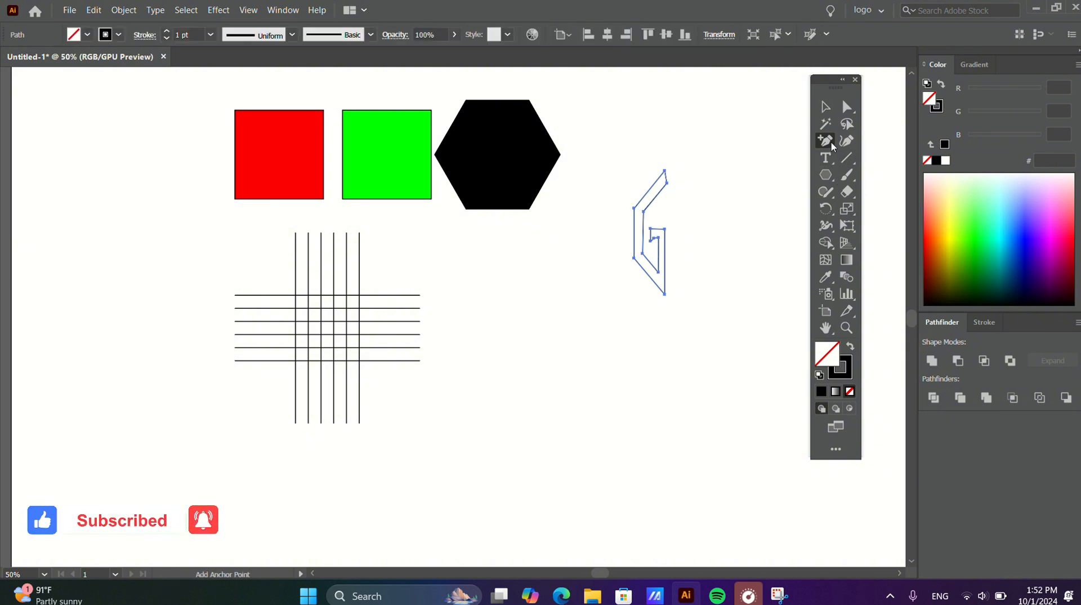
{"action": "left_click_drag", "start_coordinate": [826, 144], "coordinate": [880, 174]}
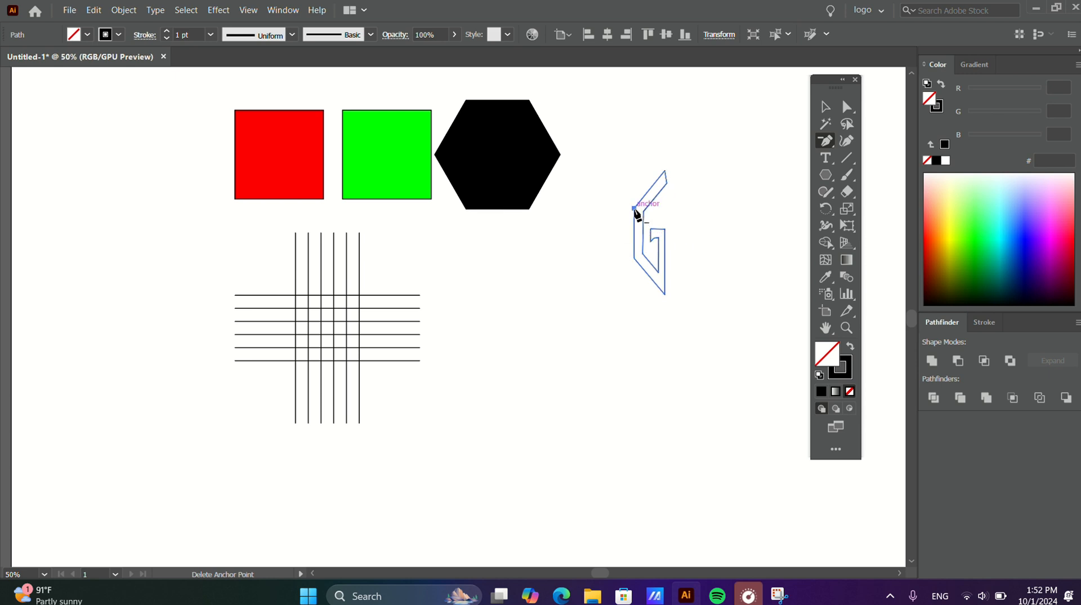
{"action": "left_click", "coordinate": [635, 209]}
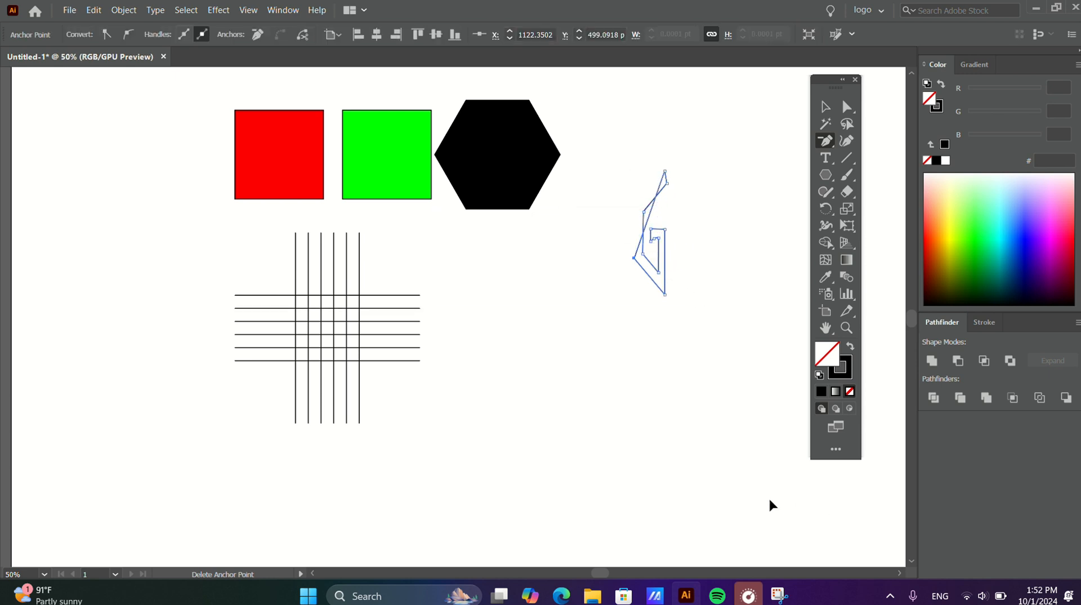
{"action": "key", "text": "ctrl+z"}
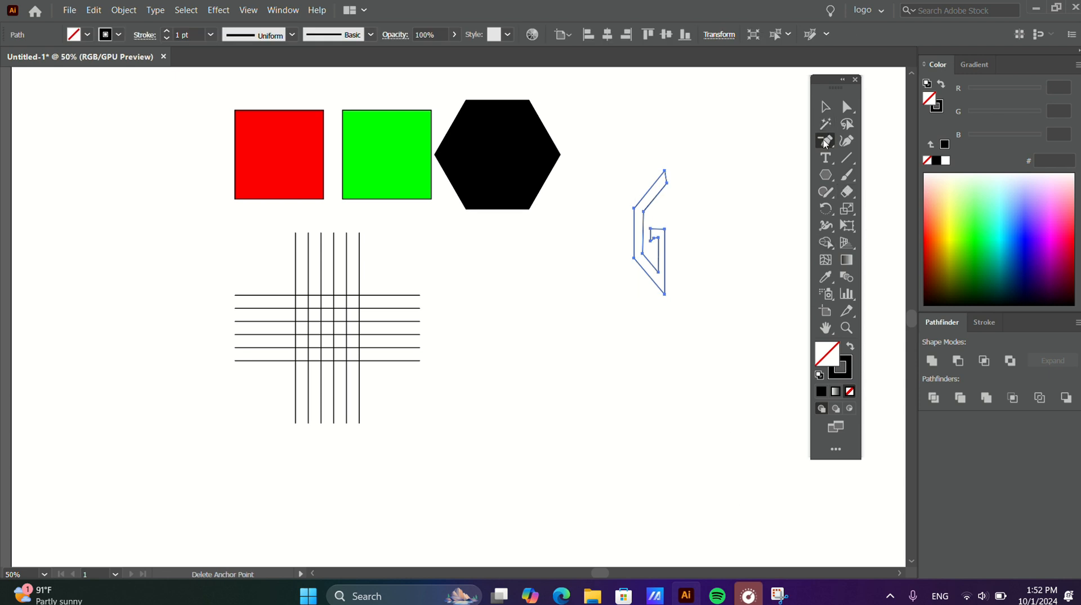
Step: Try bending the G's straight outer and inner segments into curves with the Anchor Point tool, and undo the bends
{"action": "right_click", "coordinate": [825, 142]}
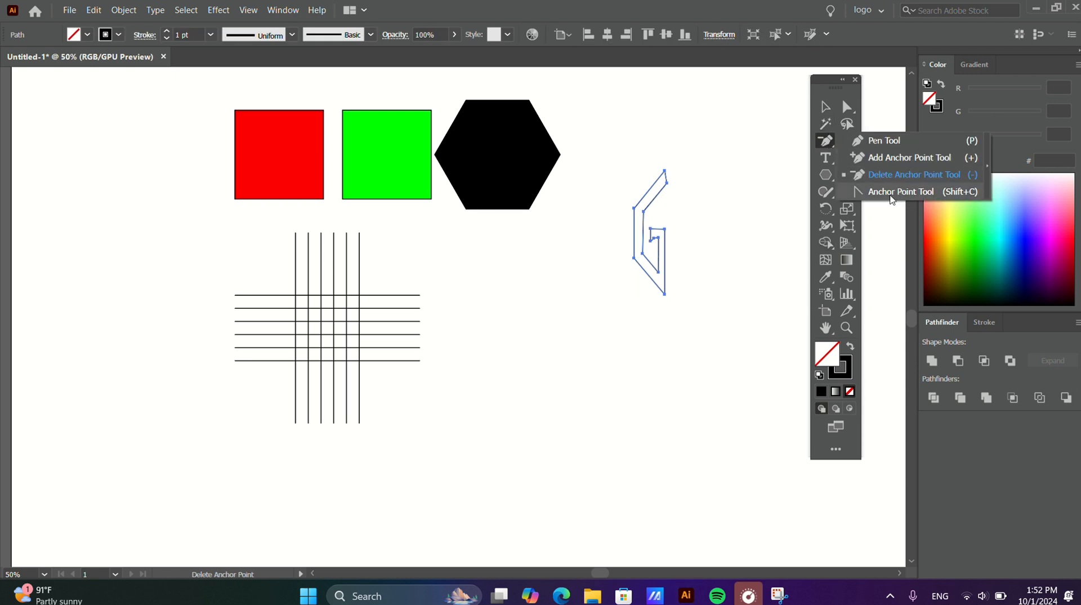
{"action": "left_click", "coordinate": [921, 192]}
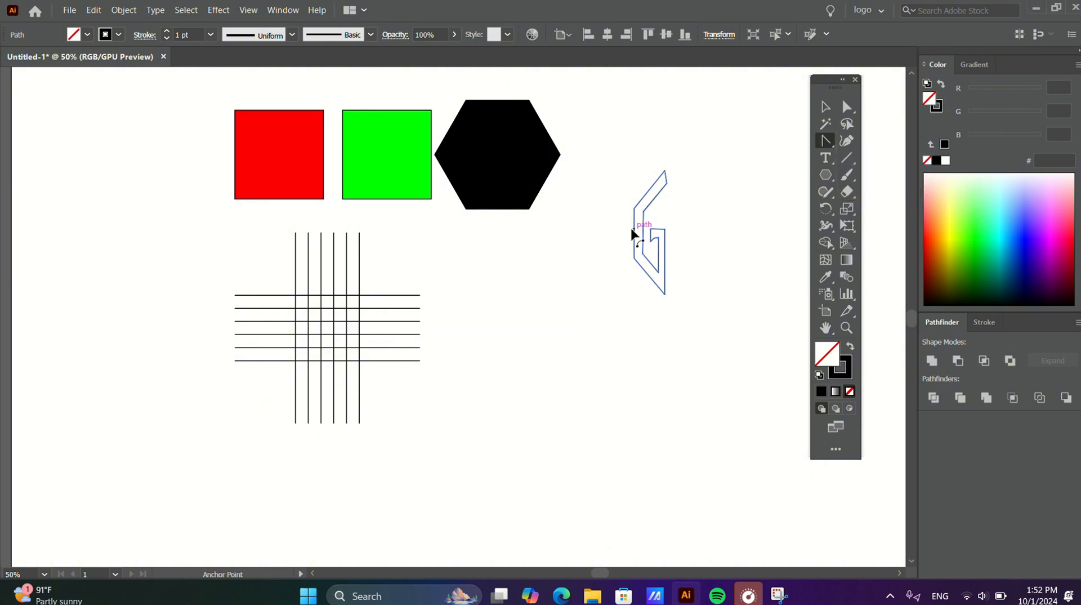
{"action": "left_click_drag", "start_coordinate": [632, 229], "coordinate": [661, 215]}
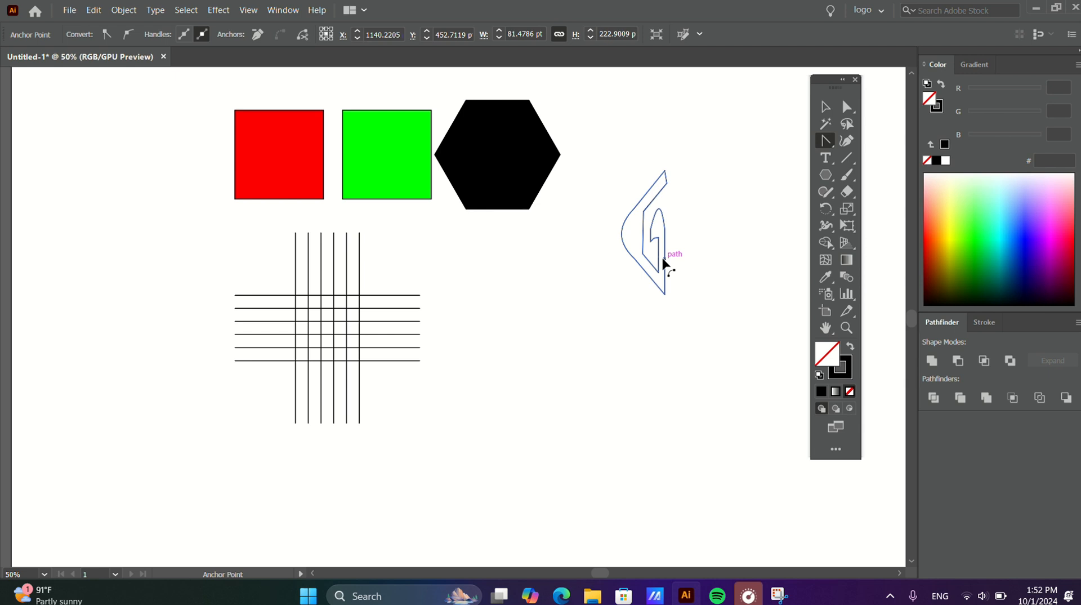
{"action": "left_click_drag", "start_coordinate": [664, 262], "coordinate": [622, 304]}
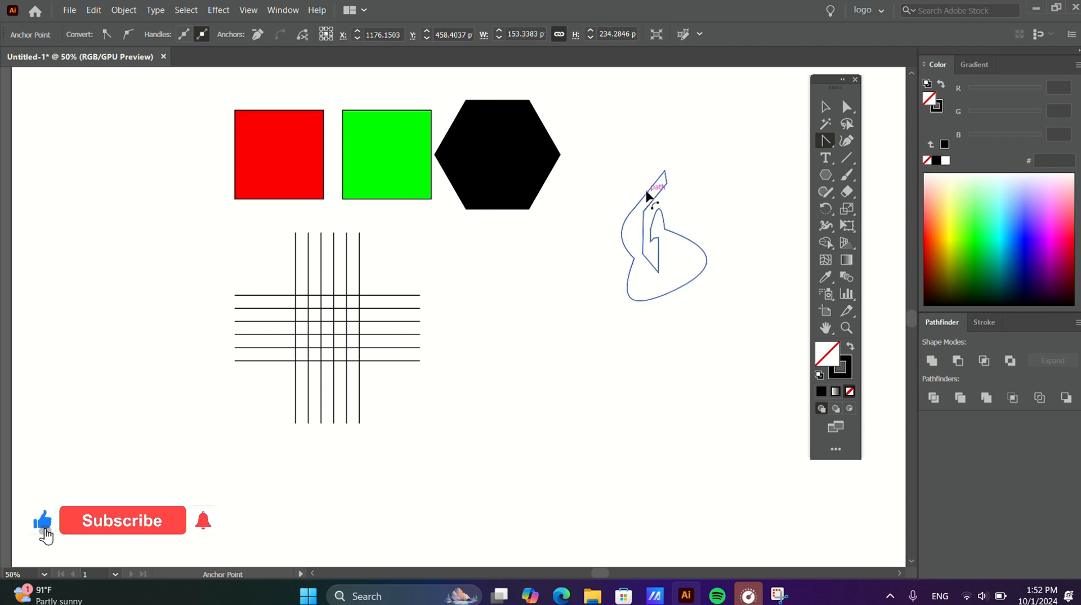
{"action": "left_click_drag", "start_coordinate": [647, 196], "coordinate": [622, 181]}
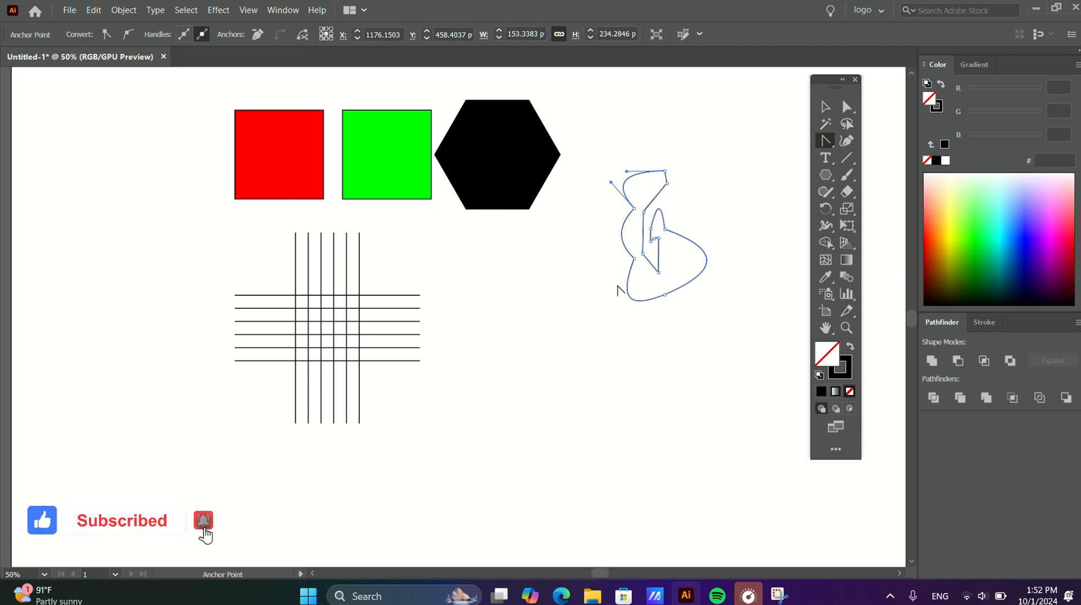
{"action": "key", "text": "ctrl+z"}
{"action": "key", "text": "ctrl+z"}
{"action": "key", "text": "ctrl+z"}
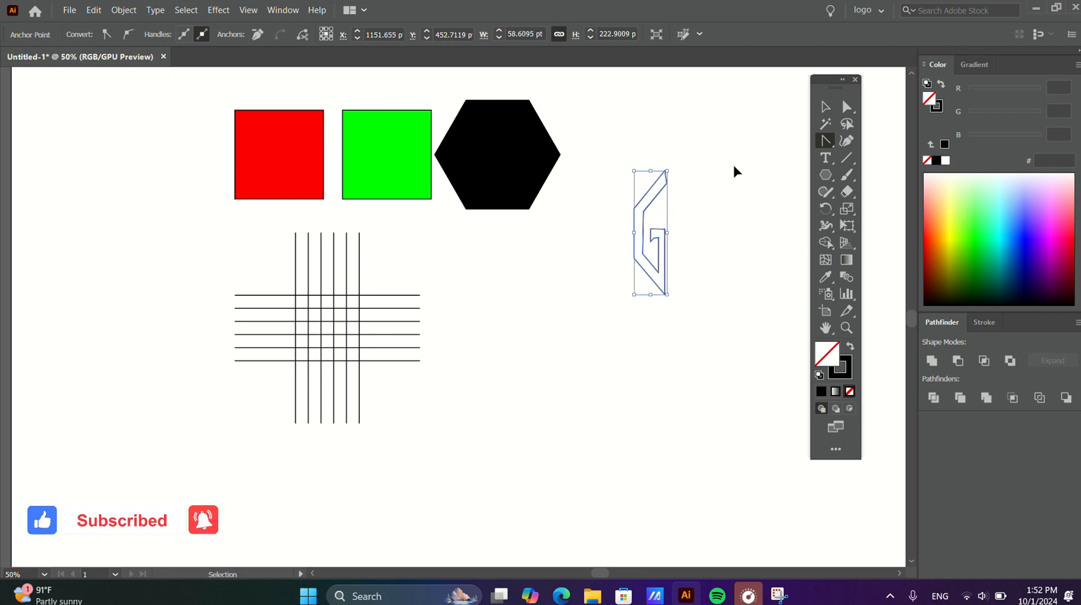
Step: Delete the G outline and move the grid of crossing lines to the blank area below the black hexagon
{"action": "left_click", "coordinate": [832, 106]}
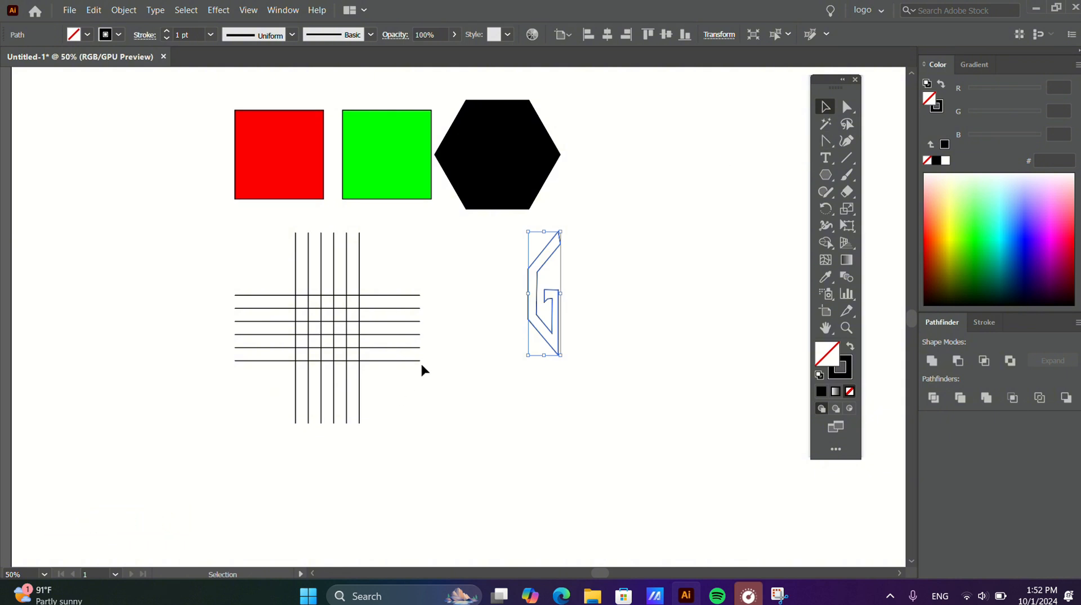
{"action": "key", "text": "Delete"}
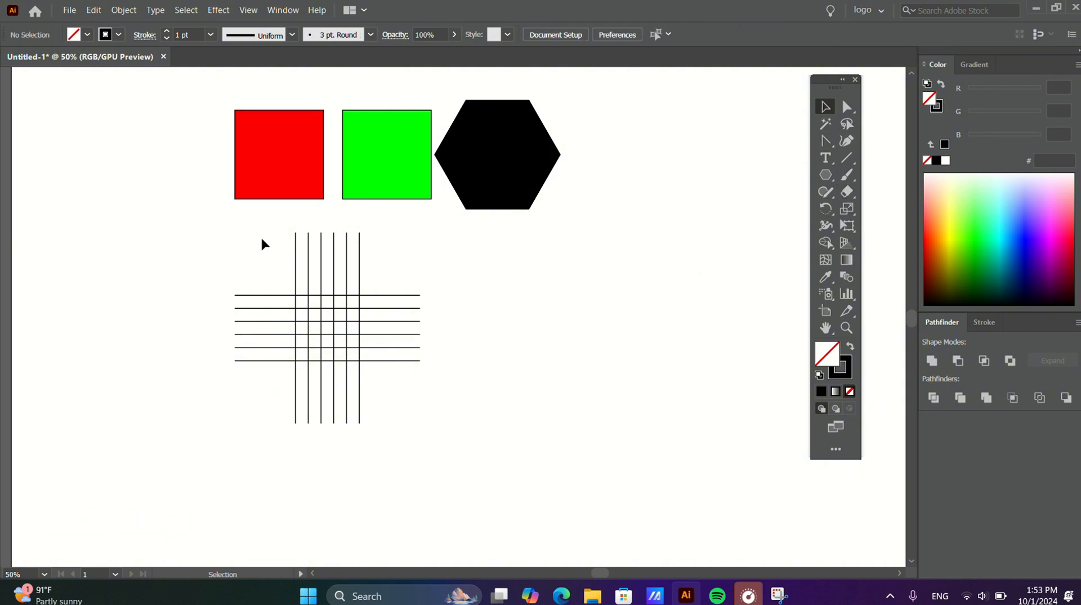
{"action": "left_click_drag", "start_coordinate": [228, 234], "coordinate": [437, 413]}
{"action": "left_click_drag", "start_coordinate": [340, 326], "coordinate": [570, 363]}
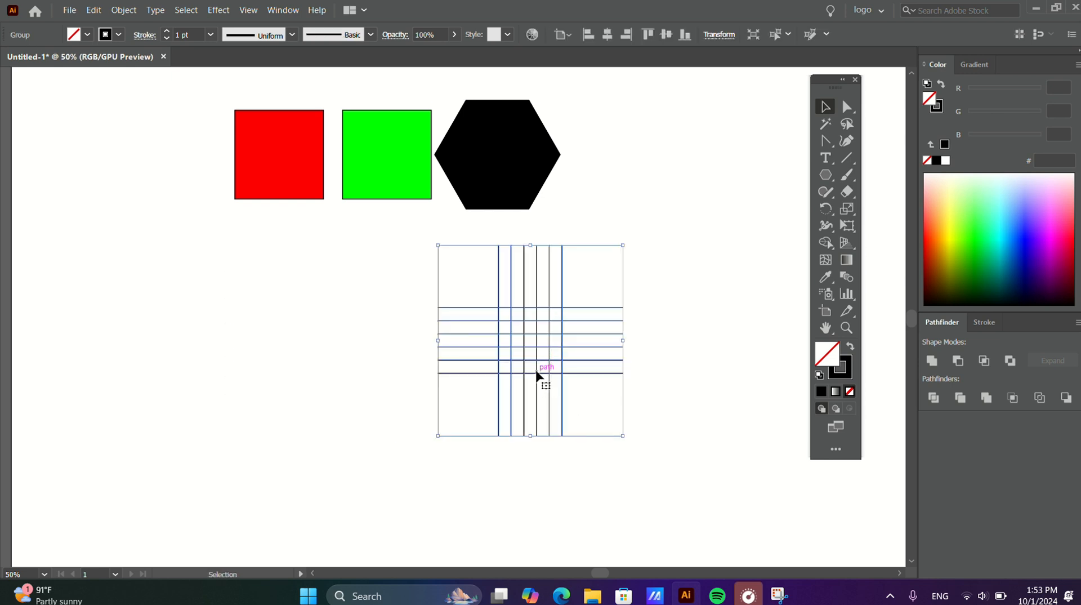
{"action": "scroll", "coordinate": [536, 372], "scroll_direction": "up", "scroll_amount": 2}
{"action": "left_click", "coordinate": [747, 214]}
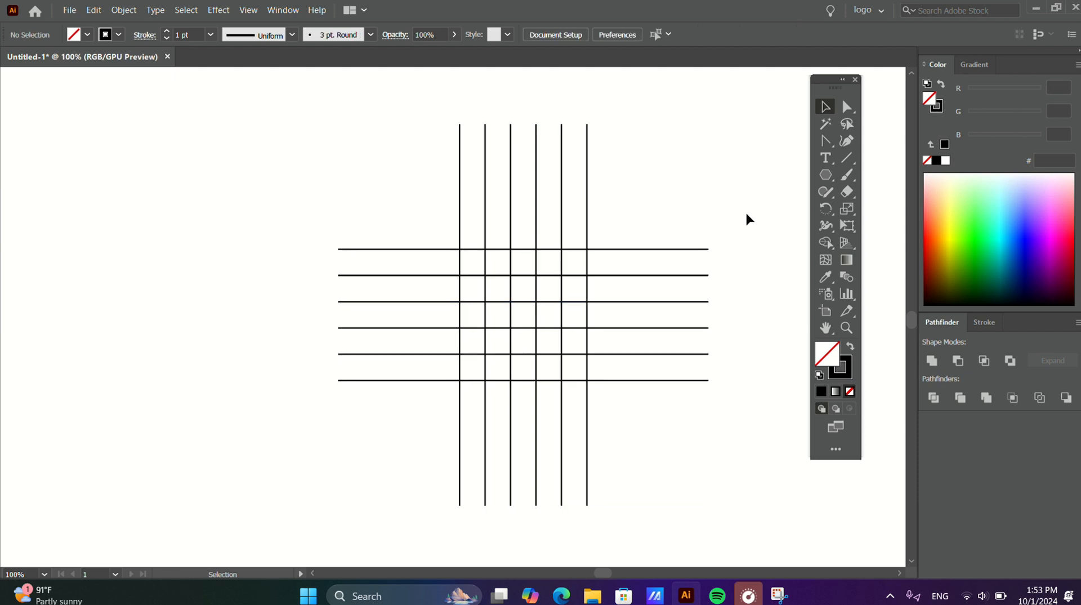
Step: Select the whole line grid for the Shape Builder tool and set the fill to purple (93278F)
{"action": "left_click_drag", "start_coordinate": [306, 109], "coordinate": [677, 479]}
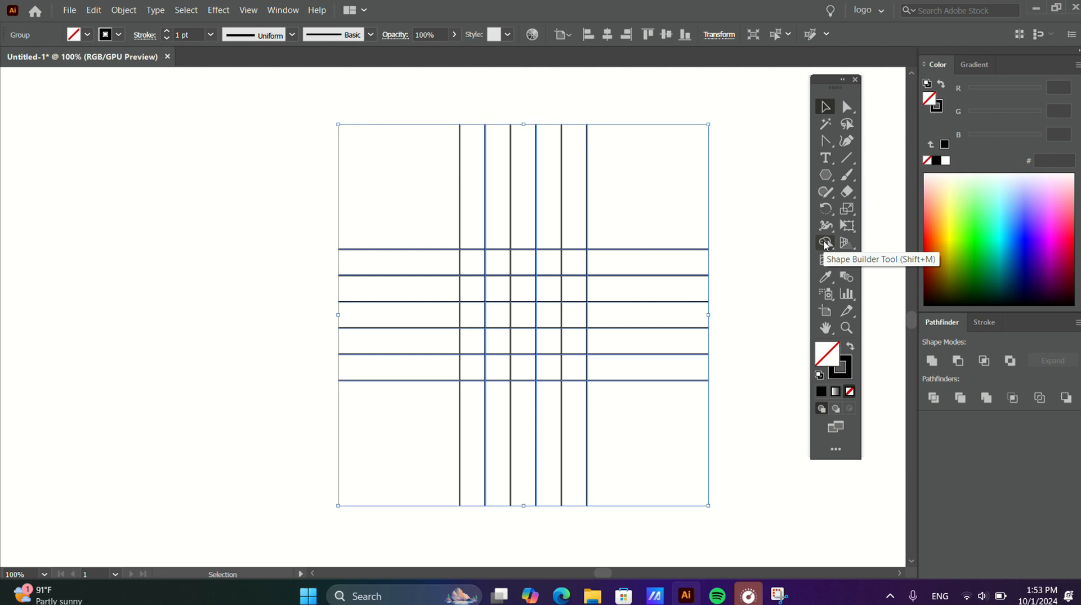
{"action": "left_click", "coordinate": [824, 243]}
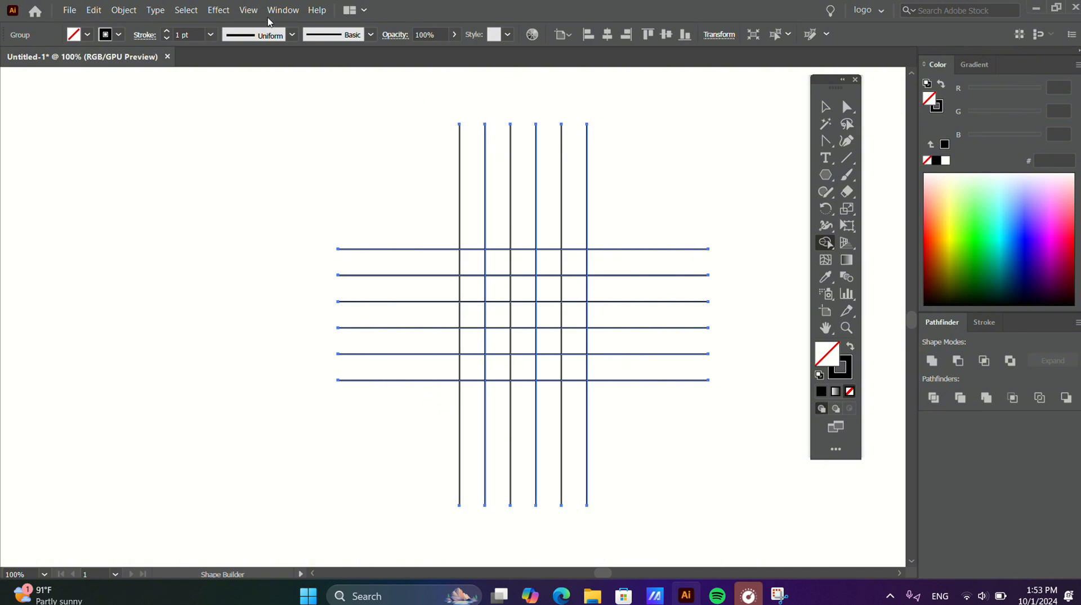
{"action": "left_click", "coordinate": [75, 35]}
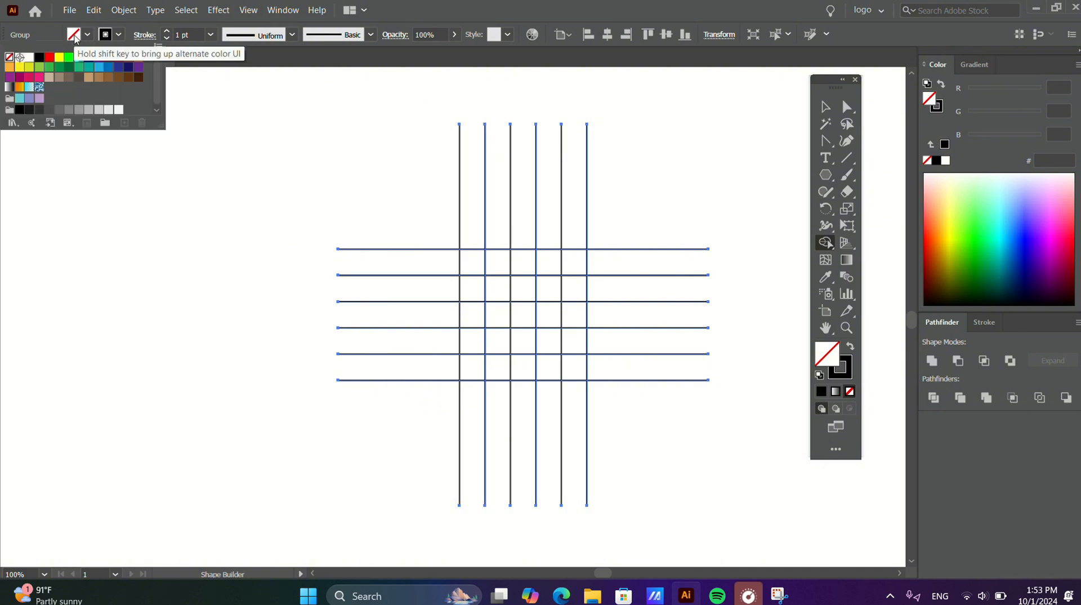
{"action": "left_click", "coordinate": [830, 356]}
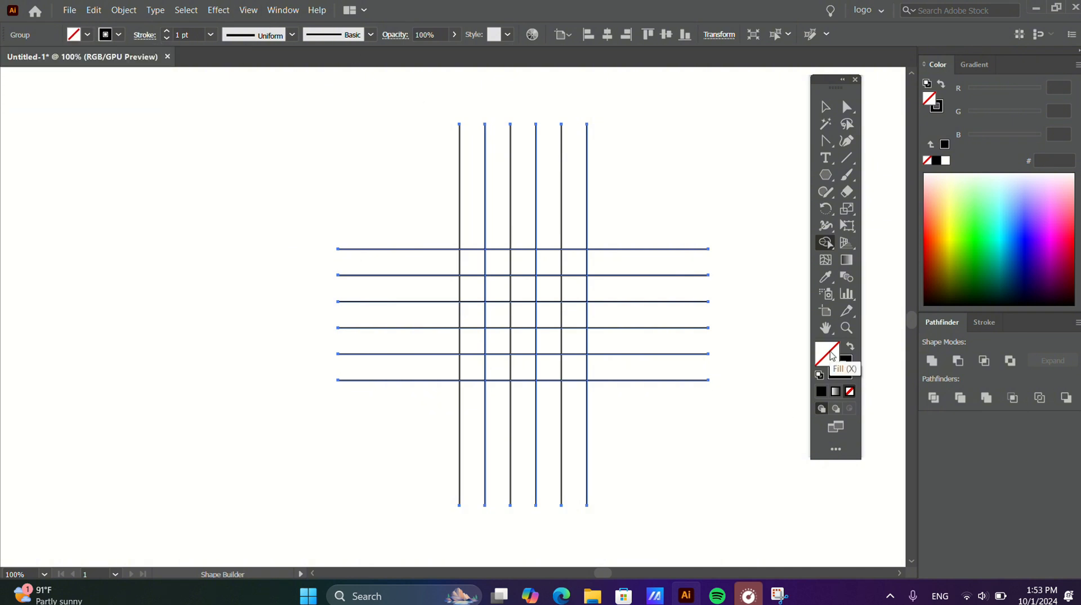
{"action": "left_click", "coordinate": [76, 36]}
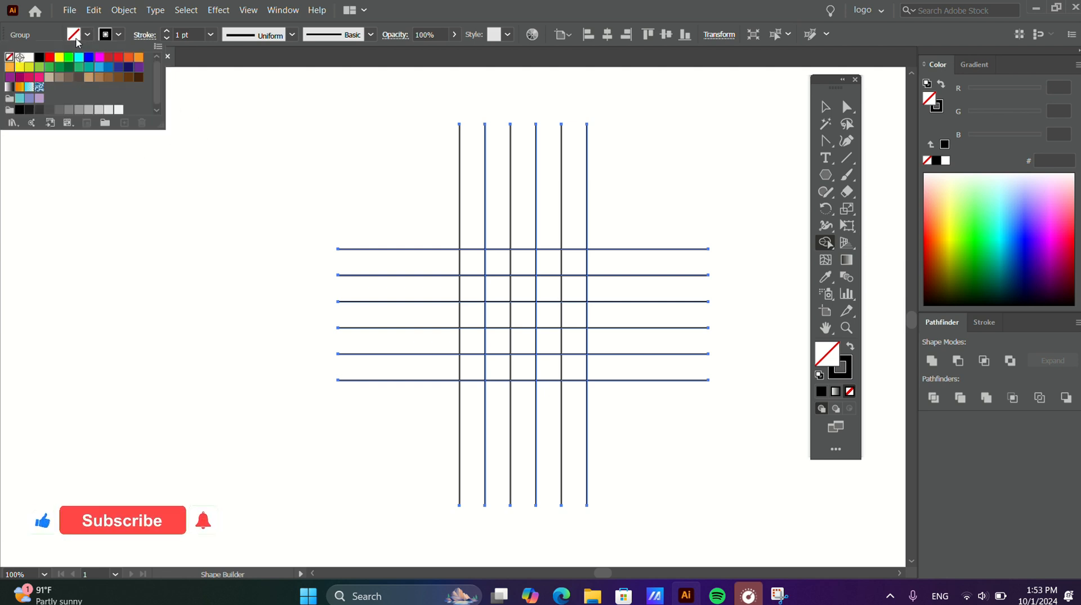
{"action": "left_click", "coordinate": [10, 77]}
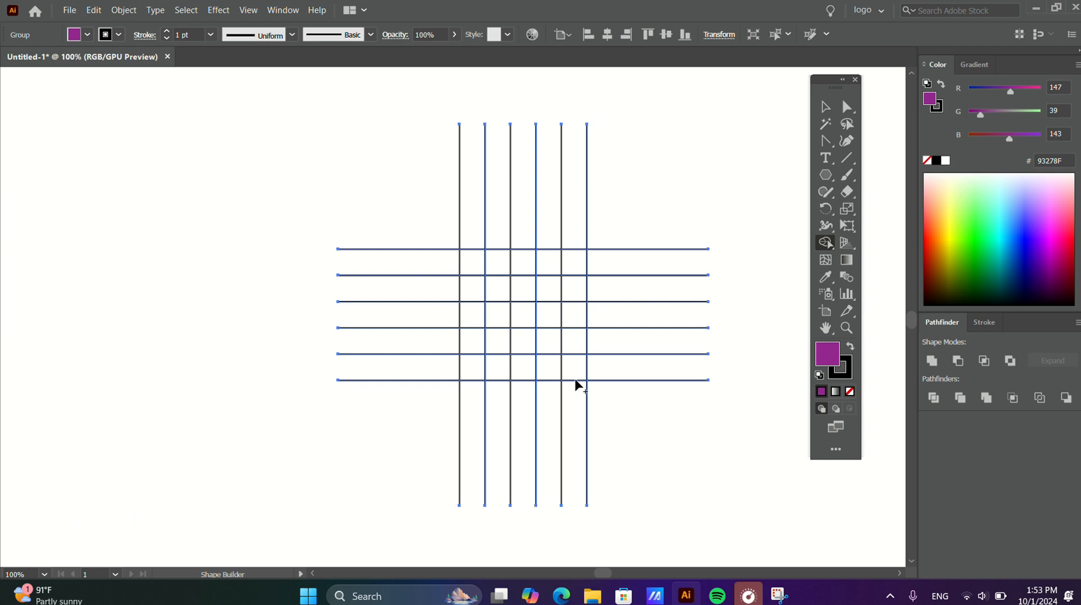
Step: Use Shape Builder to merge grid cells into a purple letter A, with a separate square cell between its legs
{"action": "left_click_drag", "start_coordinate": [579, 381], "coordinate": [574, 271]}
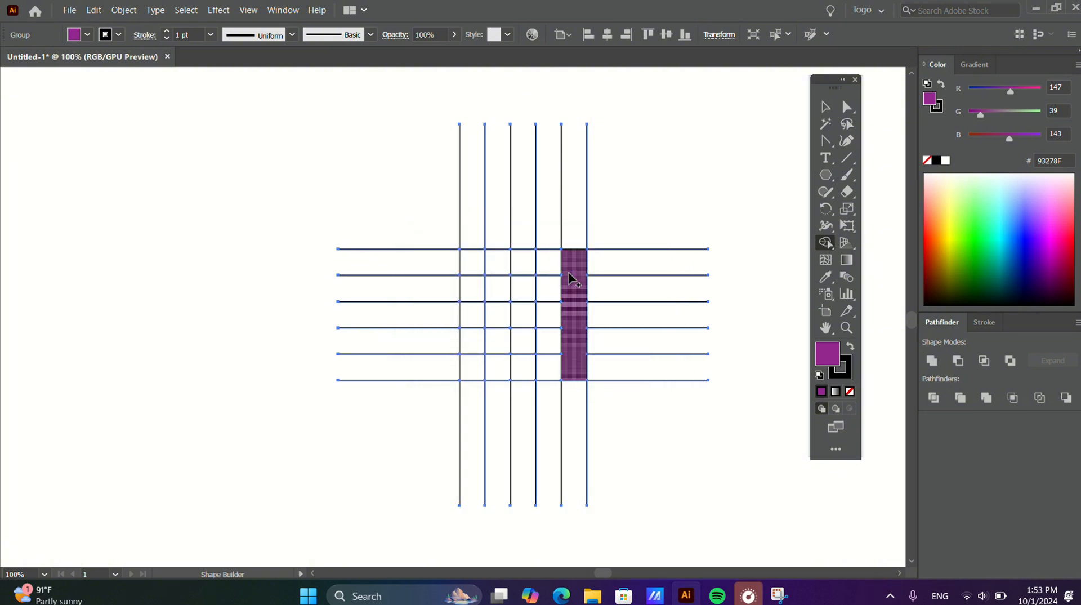
{"action": "mouse_move", "coordinate": [574, 258]}
{"action": "left_mouse_down"}
{"action": "mouse_move", "coordinate": [483, 260]}
{"action": "mouse_move", "coordinate": [471, 302]}
{"action": "mouse_move", "coordinate": [474, 376]}
{"action": "left_mouse_up"}
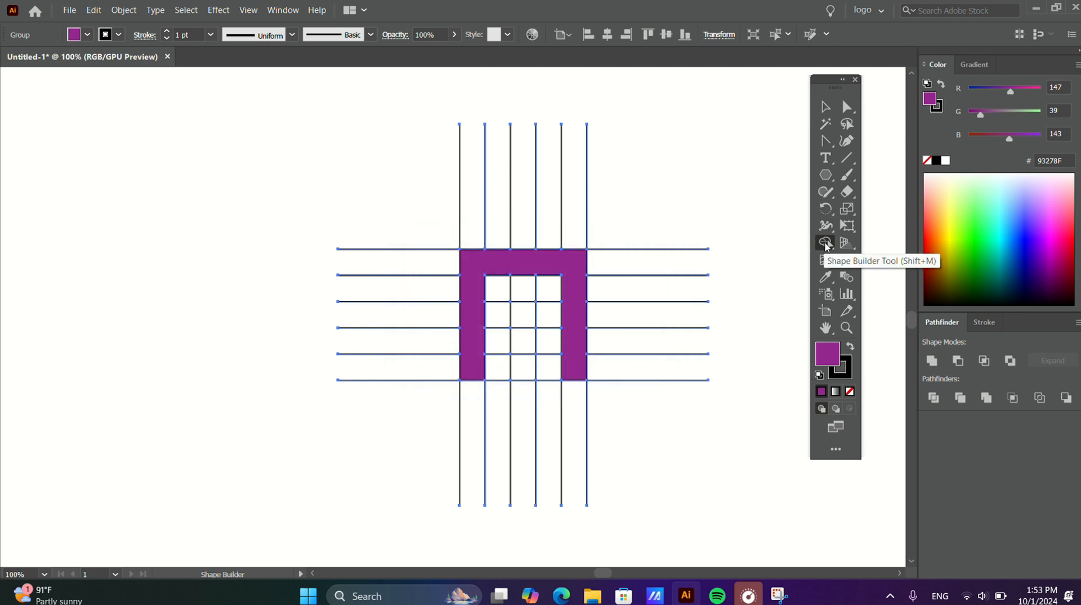
{"action": "left_click", "coordinate": [523, 314]}
{"action": "left_click", "coordinate": [521, 368]}
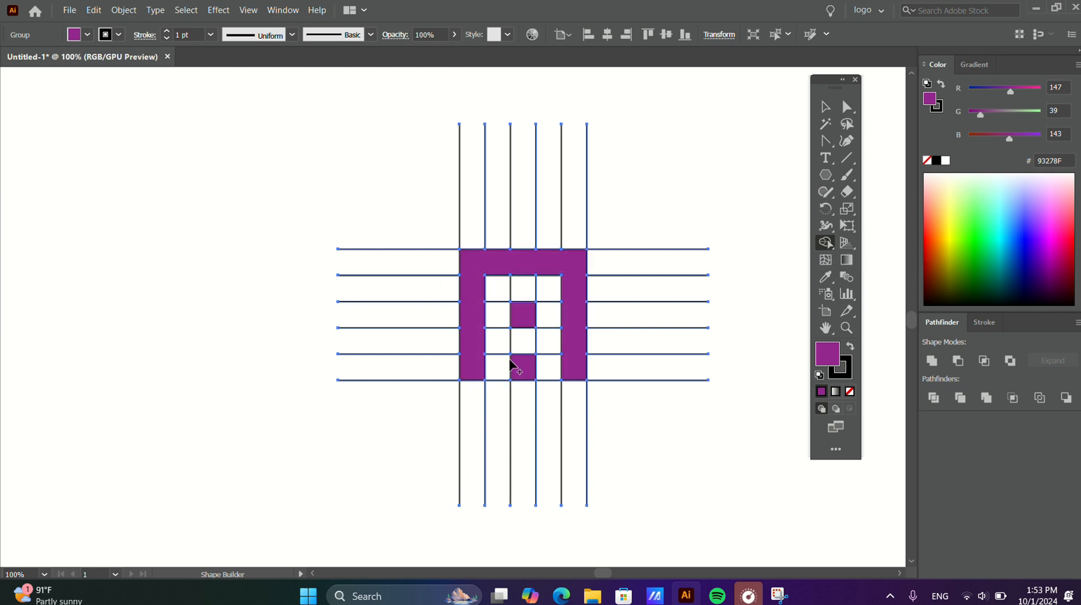
{"action": "left_click", "coordinate": [499, 314]}
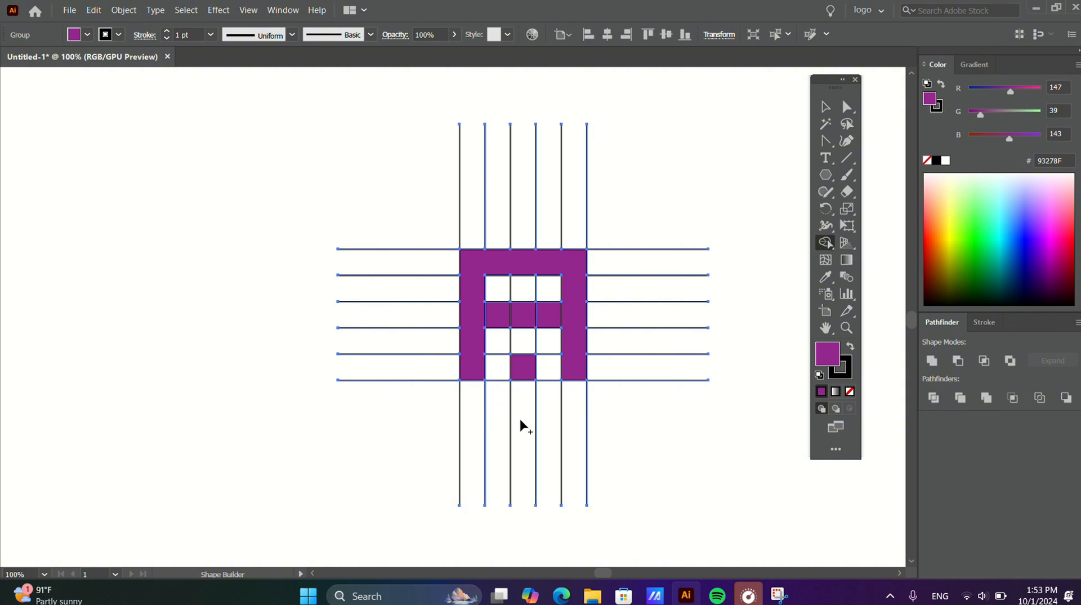
{"action": "left_click_drag", "start_coordinate": [542, 322], "coordinate": [485, 317]}
Step: Erase the line ends around the purple A and the leftover grid lines inside its openings with Shape Builder
{"action": "mouse_move", "coordinate": [370, 175]}
{"action": "left_mouse_down"}
{"action": "mouse_move", "coordinate": [626, 180]}
{"action": "mouse_move", "coordinate": [688, 235]}
{"action": "mouse_move", "coordinate": [692, 458]}
{"action": "left_mouse_up"}
{"action": "mouse_move", "coordinate": [390, 248]}
{"action": "left_mouse_down"}
{"action": "mouse_move", "coordinate": [403, 405]}
{"action": "mouse_move", "coordinate": [394, 445]}
{"action": "mouse_move", "coordinate": [701, 488]}
{"action": "left_mouse_up"}
{"action": "mouse_move", "coordinate": [558, 359]}
{"action": "left_mouse_down"}
{"action": "mouse_move", "coordinate": [548, 333]}
{"action": "mouse_move", "coordinate": [546, 386]}
{"action": "left_mouse_up"}
{"action": "mouse_move", "coordinate": [540, 338]}
{"action": "left_mouse_down"}
{"action": "mouse_move", "coordinate": [501, 346]}
{"action": "mouse_move", "coordinate": [488, 372]}
{"action": "left_mouse_up"}
{"action": "mouse_move", "coordinate": [486, 297]}
{"action": "left_mouse_down"}
{"action": "mouse_move", "coordinate": [495, 285]}
{"action": "mouse_move", "coordinate": [555, 289]}
{"action": "left_mouse_up"}
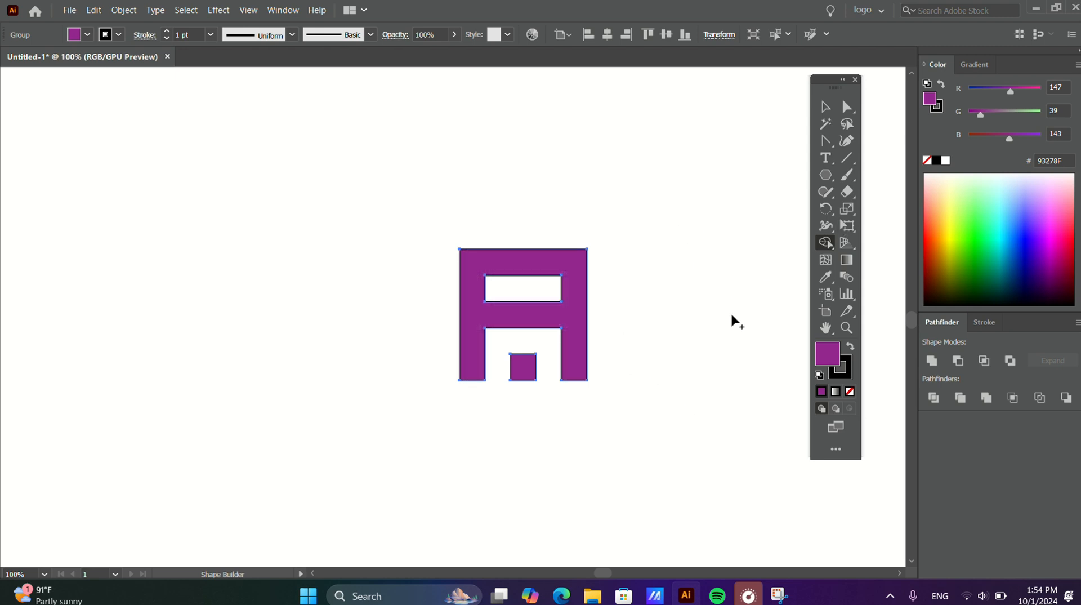
Step: Select the whole purple A and move it to the blank area right of the black hexagon
{"action": "scroll", "coordinate": [712, 324], "scroll_direction": "down", "scroll_amount": 2, "text": "alt"}
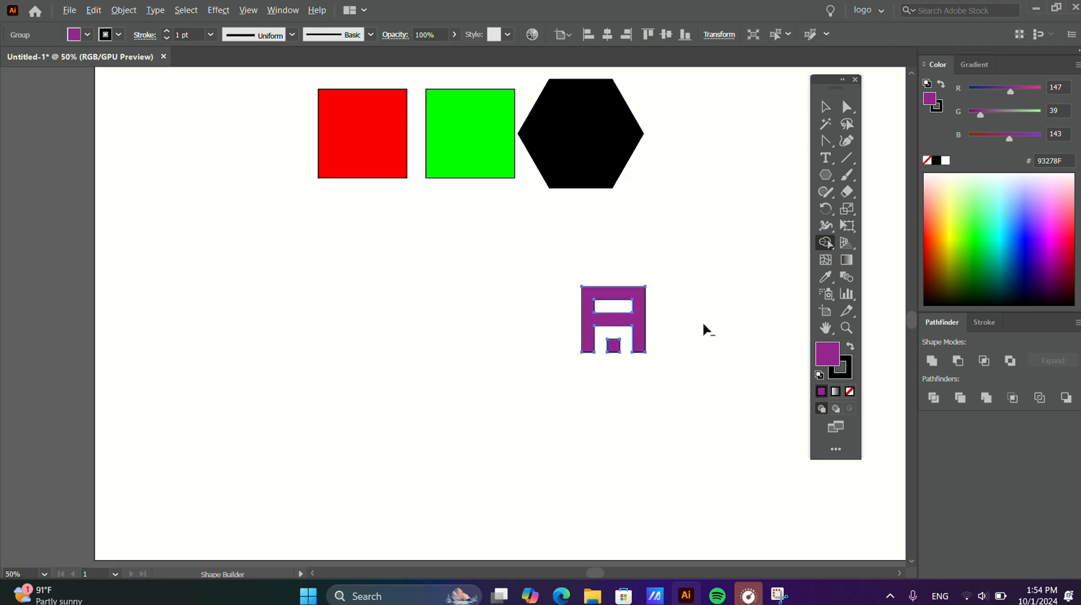
{"action": "left_click", "coordinate": [826, 106]}
{"action": "left_click_drag", "start_coordinate": [549, 248], "coordinate": [718, 358]}
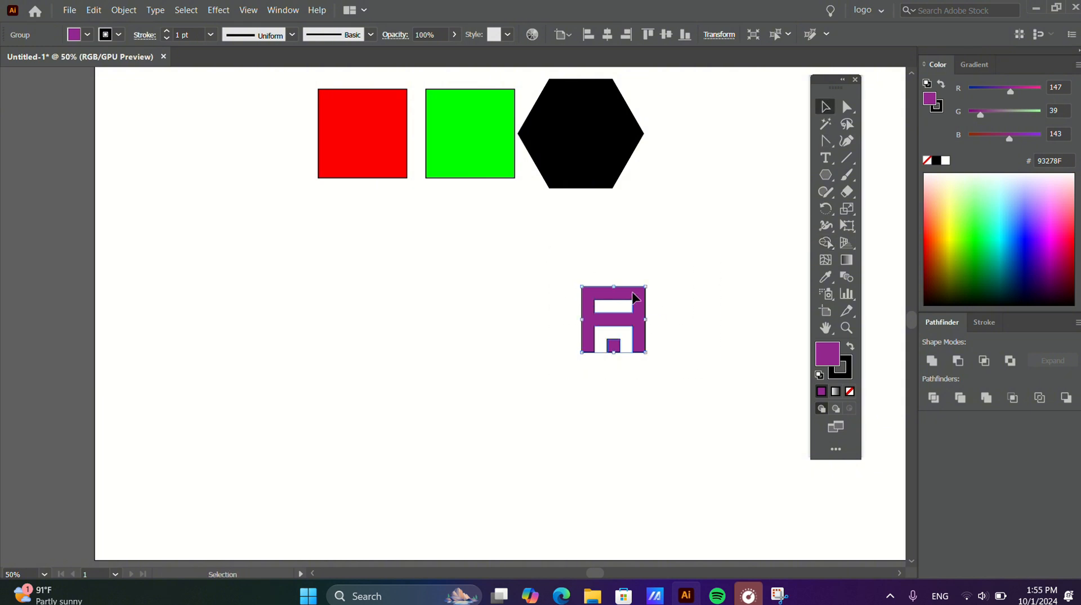
{"action": "left_click_drag", "start_coordinate": [645, 321], "coordinate": [728, 150]}
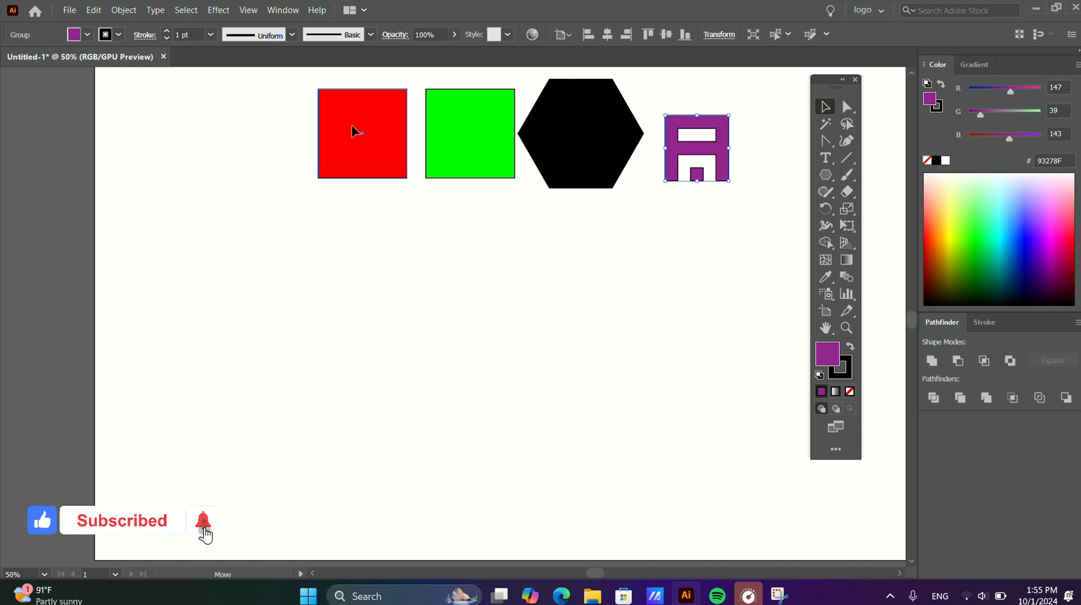
Step: Move the red and green squares to the blank canvas below, with the green overlapping the red's right edge, and select both
{"action": "left_click_drag", "start_coordinate": [351, 129], "coordinate": [359, 260]}
{"action": "left_click_drag", "start_coordinate": [462, 138], "coordinate": [433, 265]}
{"action": "left_click", "coordinate": [501, 324]}
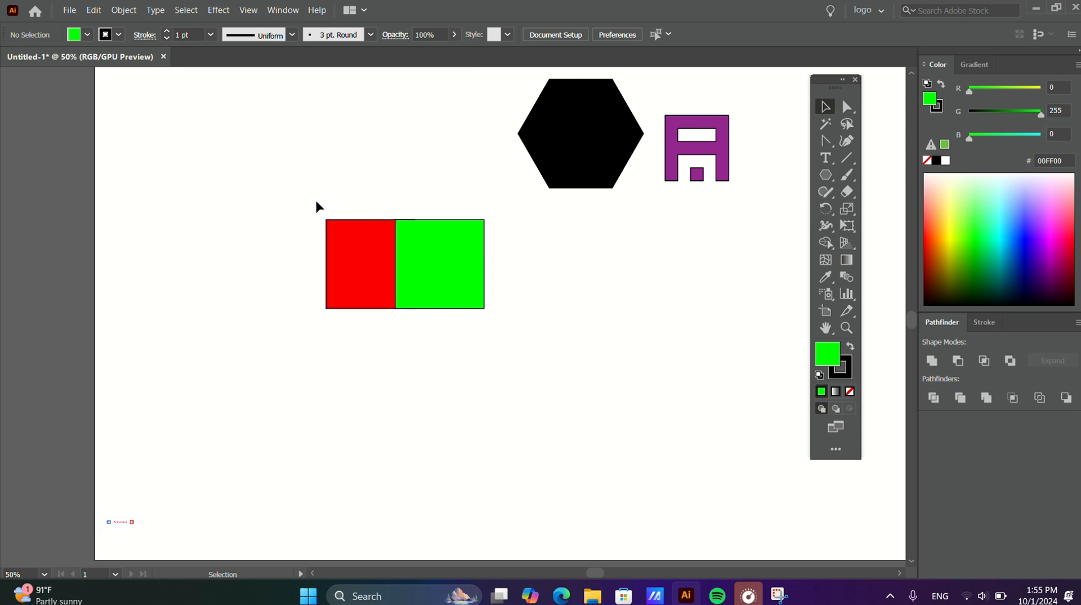
{"action": "left_click_drag", "start_coordinate": [313, 176], "coordinate": [558, 338]}
{"action": "left_click", "coordinate": [273, 360]}
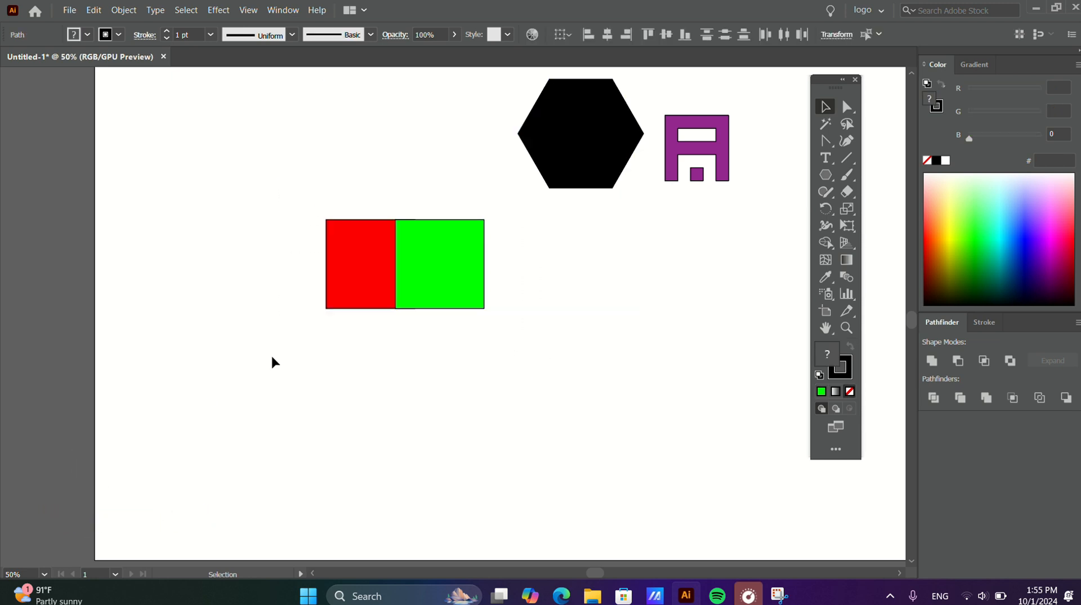
{"action": "left_click_drag", "start_coordinate": [303, 186], "coordinate": [521, 341]}
{"action": "left_click_drag", "start_coordinate": [440, 299], "coordinate": [457, 376]}
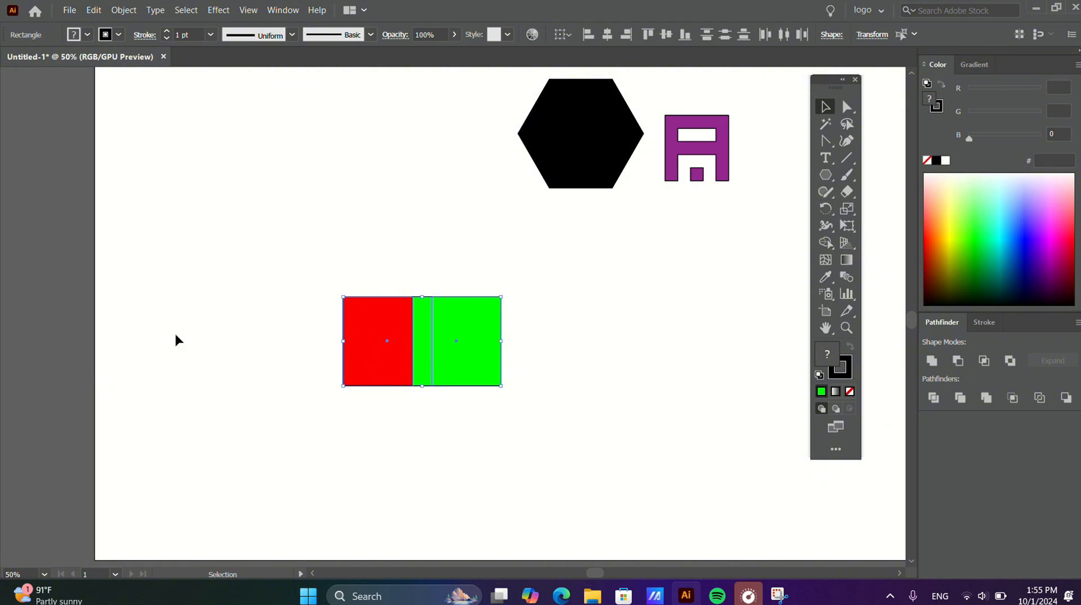
Step: Try the Unite and Minus Front shape modes on the overlapping squares, undoing each one
{"action": "left_click", "coordinate": [933, 361]}
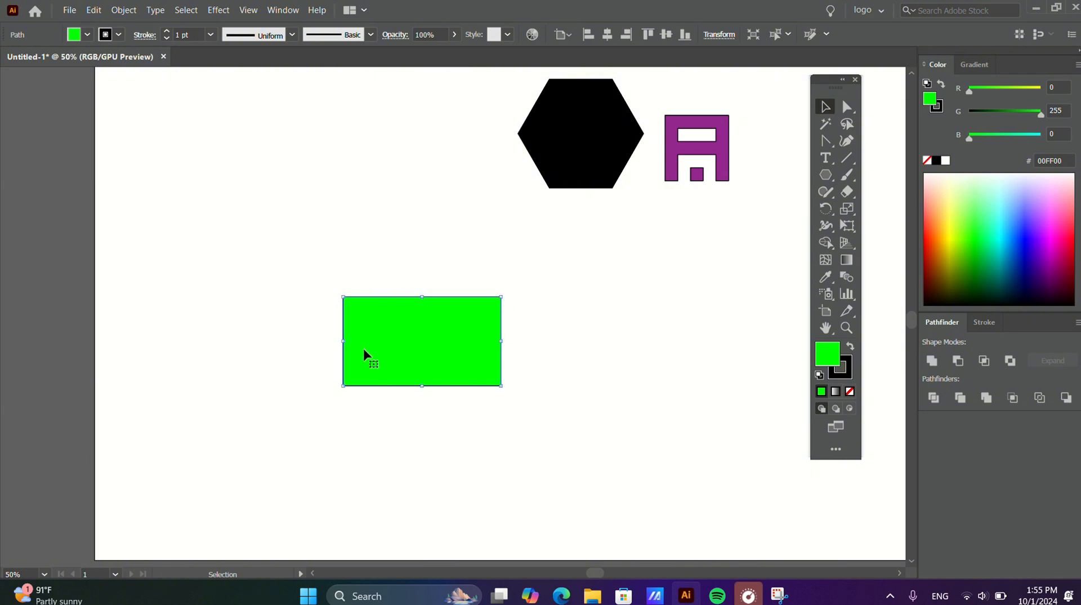
{"action": "key", "text": "ctrl+z"}
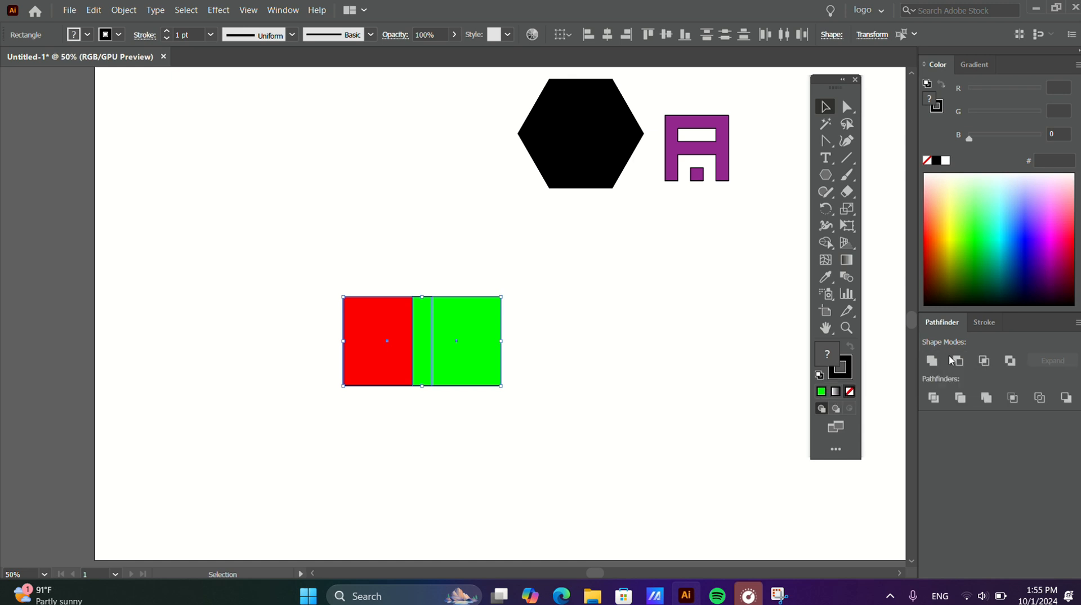
{"action": "left_click", "coordinate": [957, 361]}
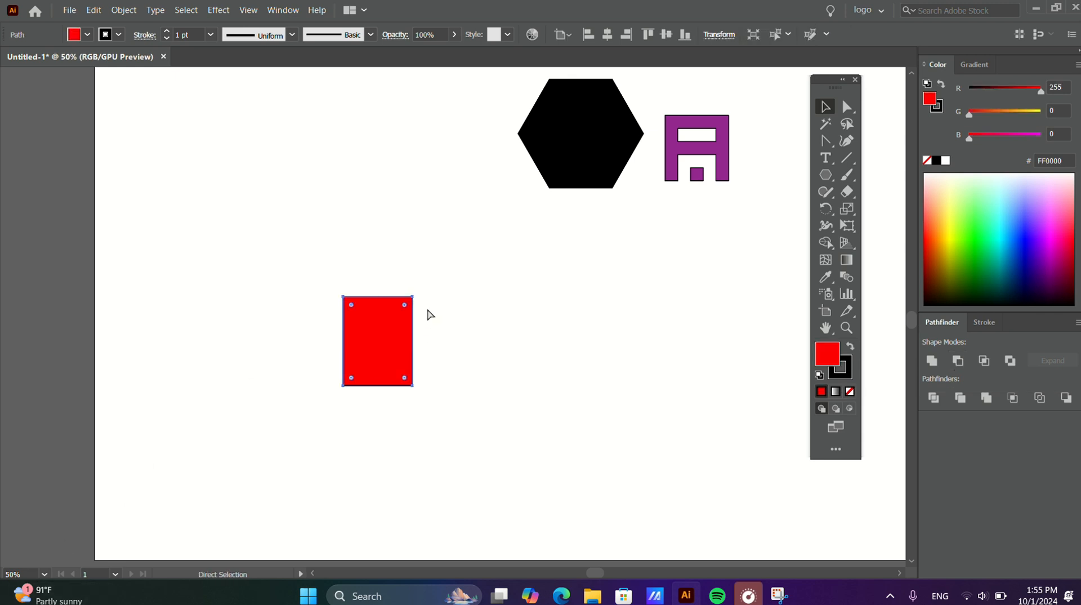
{"action": "key", "text": "ctrl+z"}
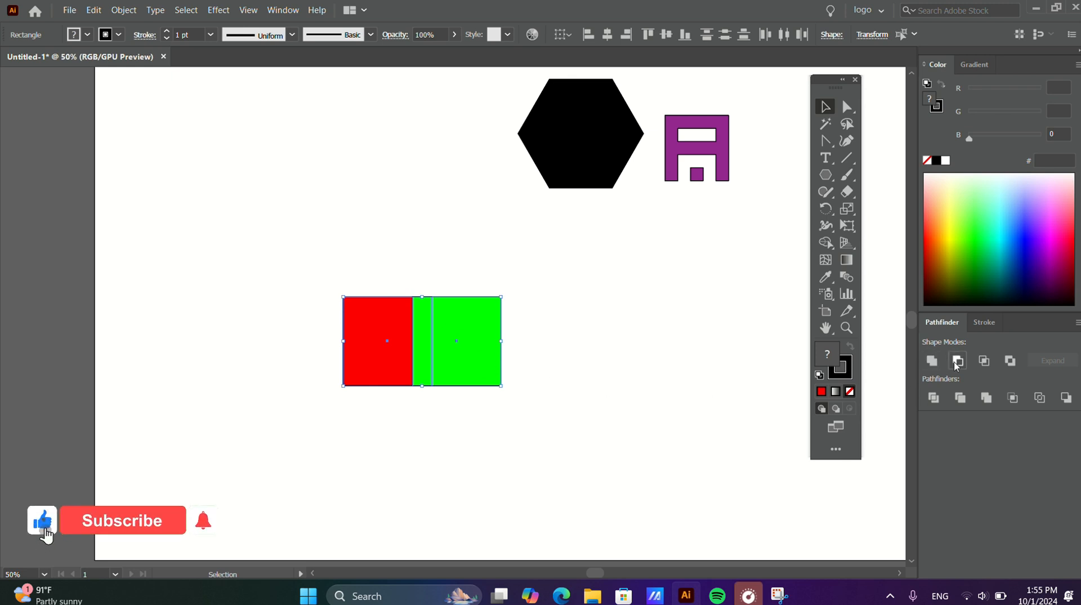
Step: Try Minus Front again and the Intersect shape mode on the overlapping red and green squares, undoing each one
{"action": "key", "text": "ctrl+shift+z"}
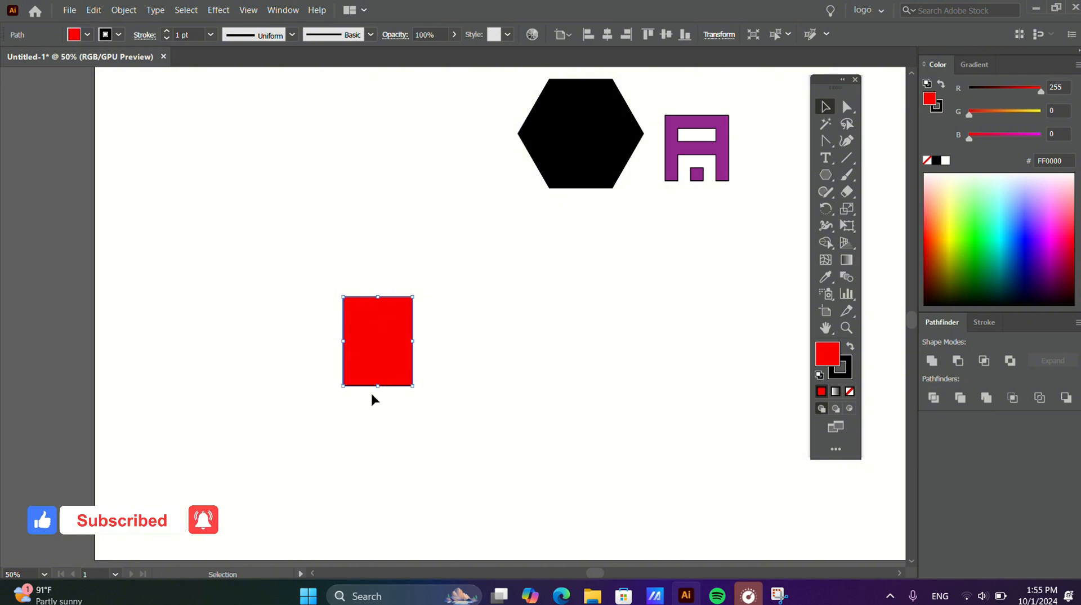
{"action": "key", "text": "ctrl+z"}
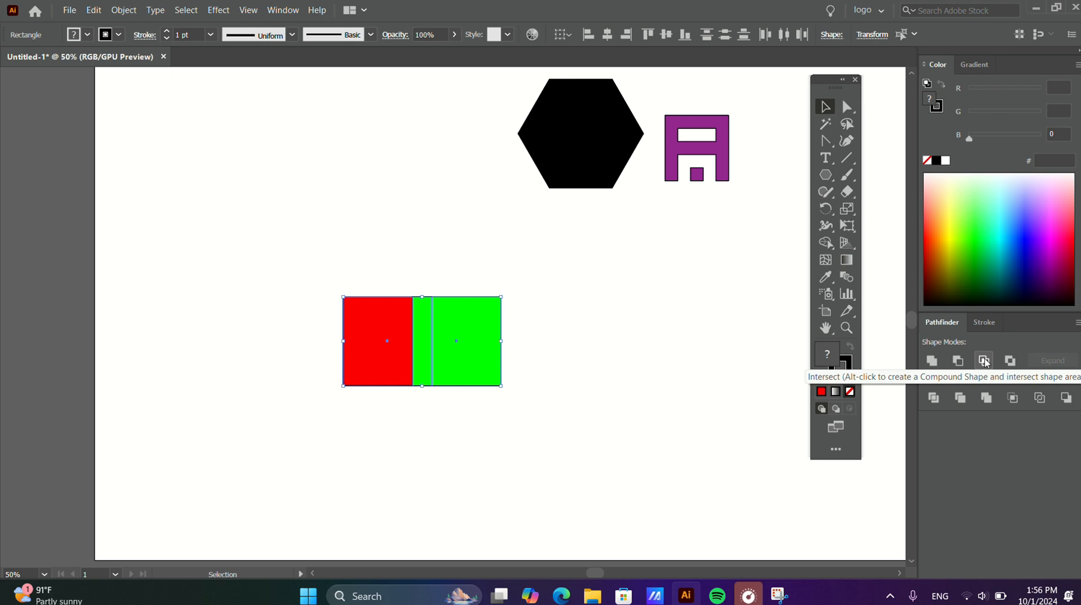
{"action": "left_click", "coordinate": [984, 361]}
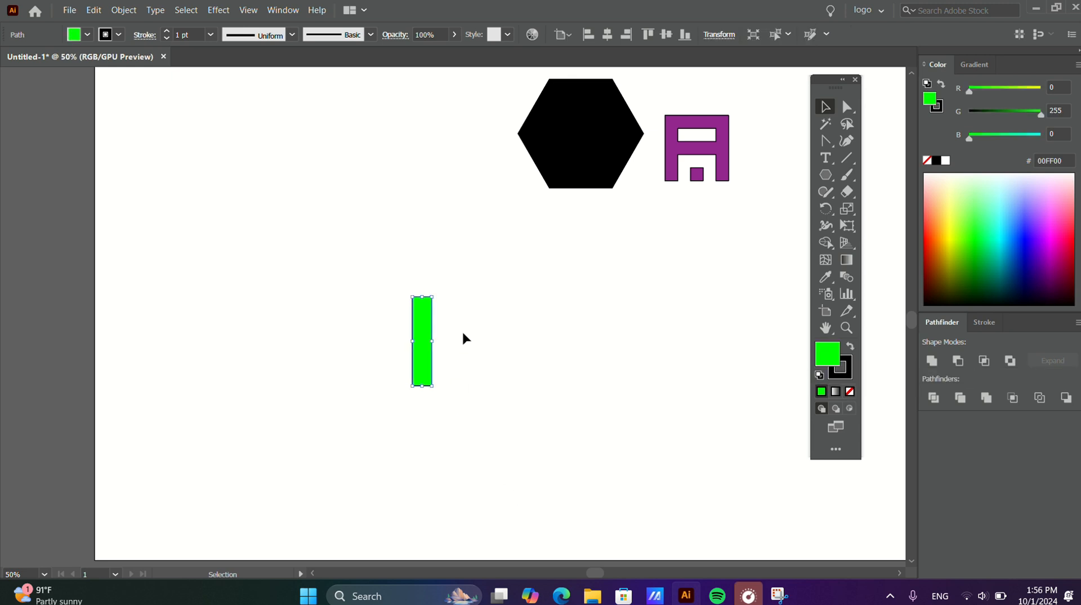
{"action": "key", "text": "ctrl+z"}
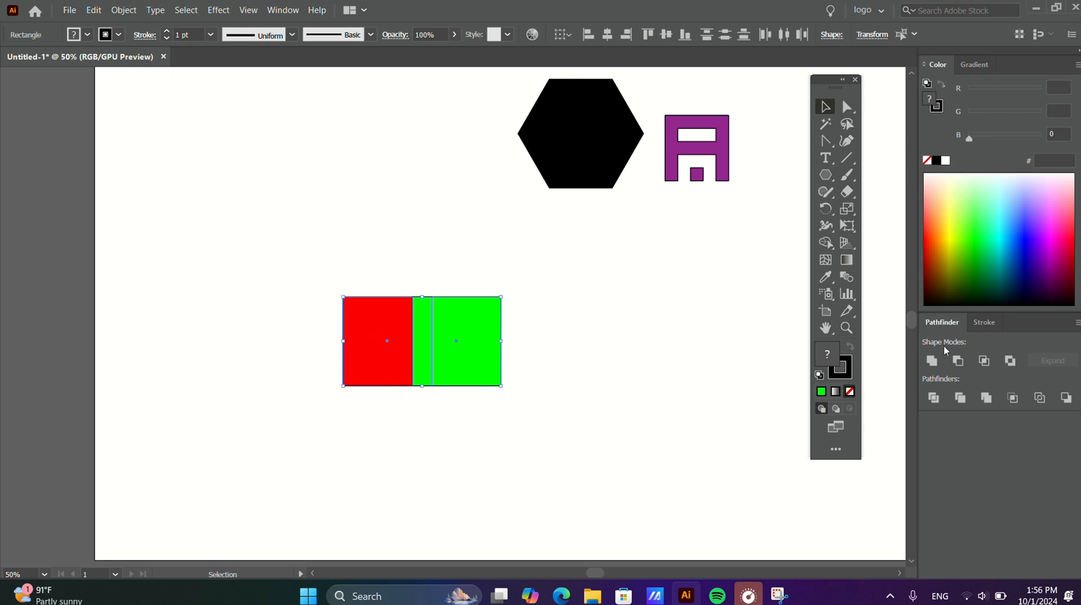
{"action": "left_click", "coordinate": [984, 361]}
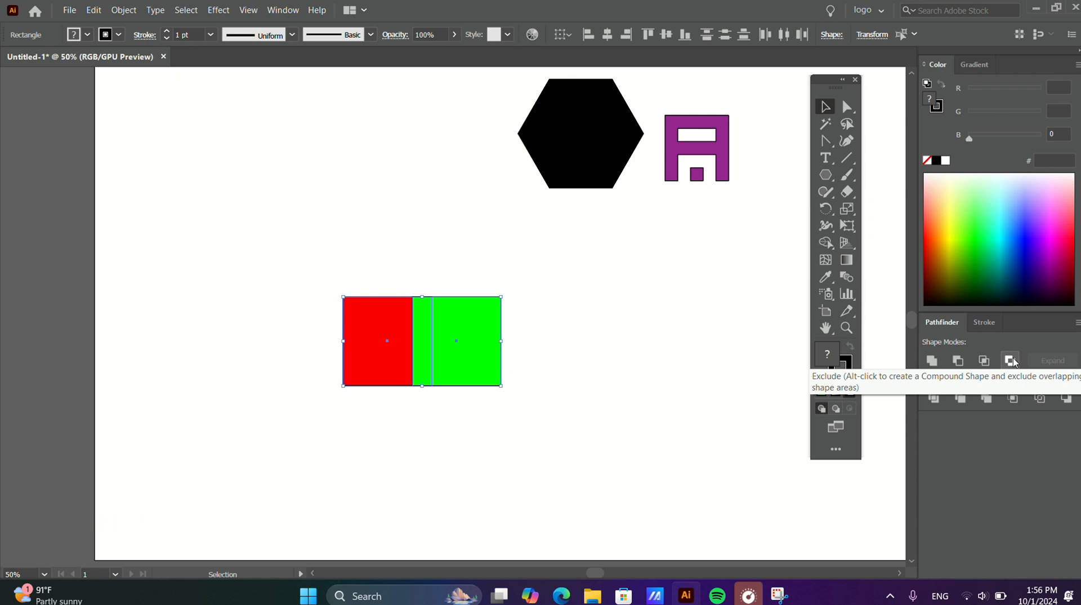
Step: Try the Exclude shape mode on the overlapping squares, then deselect and reselect the resulting group
{"action": "left_click", "coordinate": [1011, 361]}
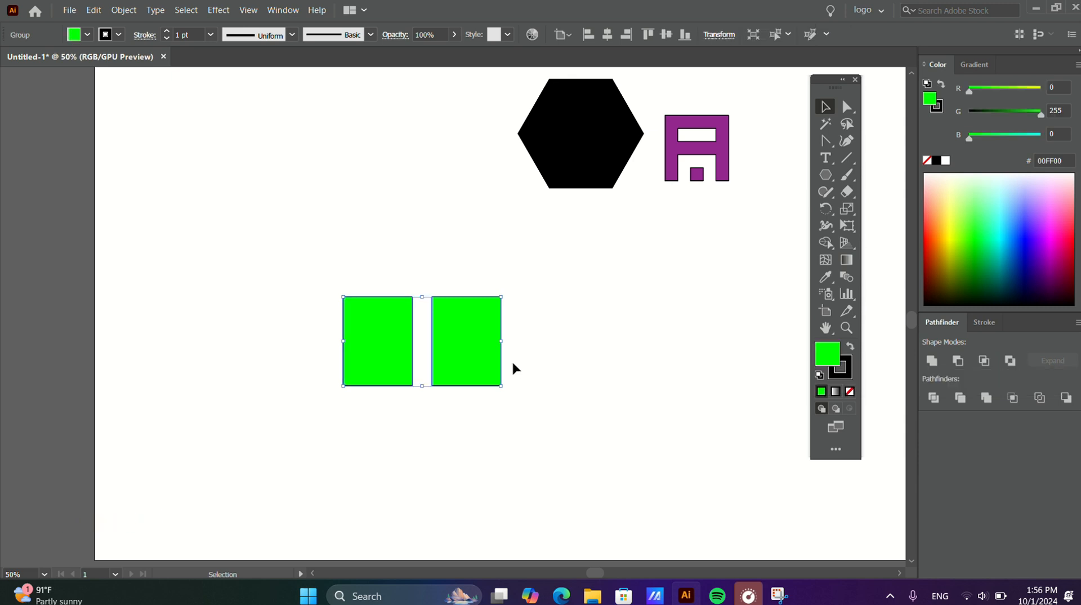
{"action": "left_click", "coordinate": [420, 236]}
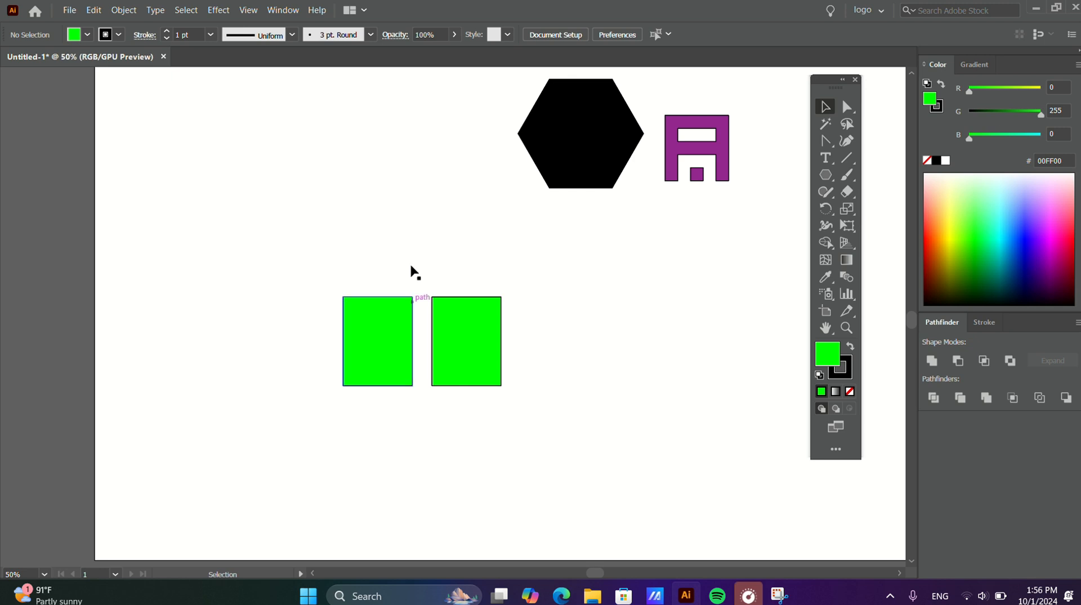
{"action": "left_click_drag", "start_coordinate": [382, 260], "coordinate": [456, 417]}
{"action": "left_click_drag", "start_coordinate": [290, 250], "coordinate": [560, 426]}
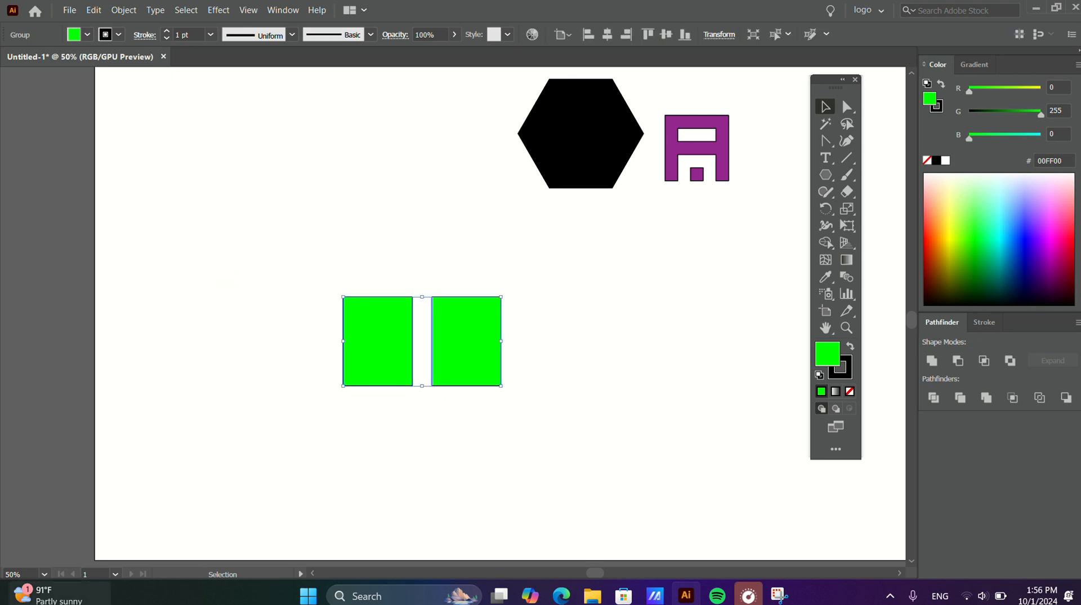
Step: Try the Divide and Trim pathfinders on the overlapping squares, undoing each one
{"action": "left_click", "coordinate": [933, 399]}
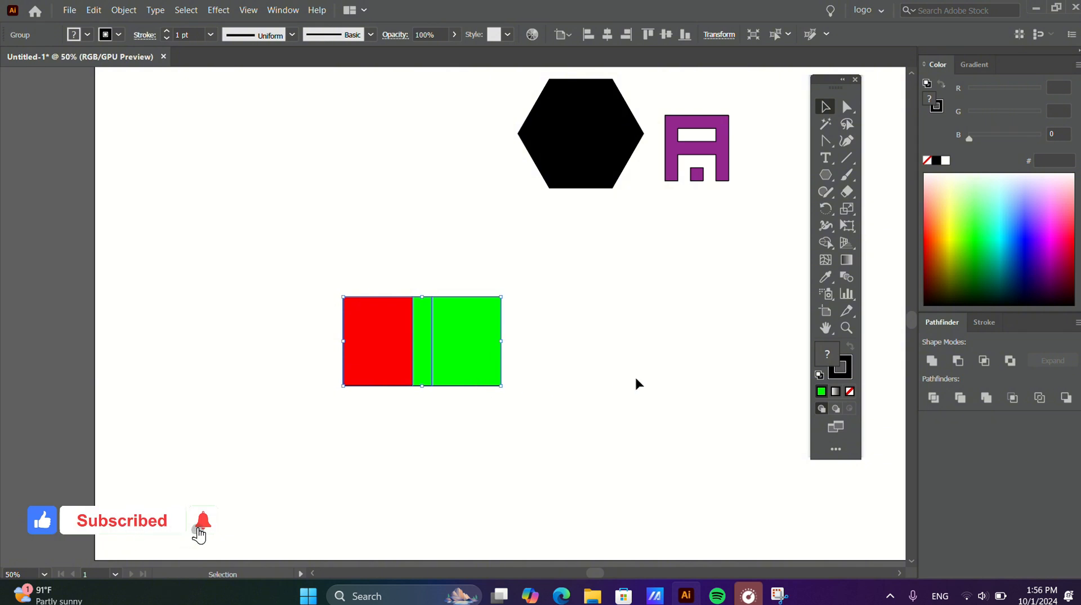
{"action": "left_click", "coordinate": [388, 340]}
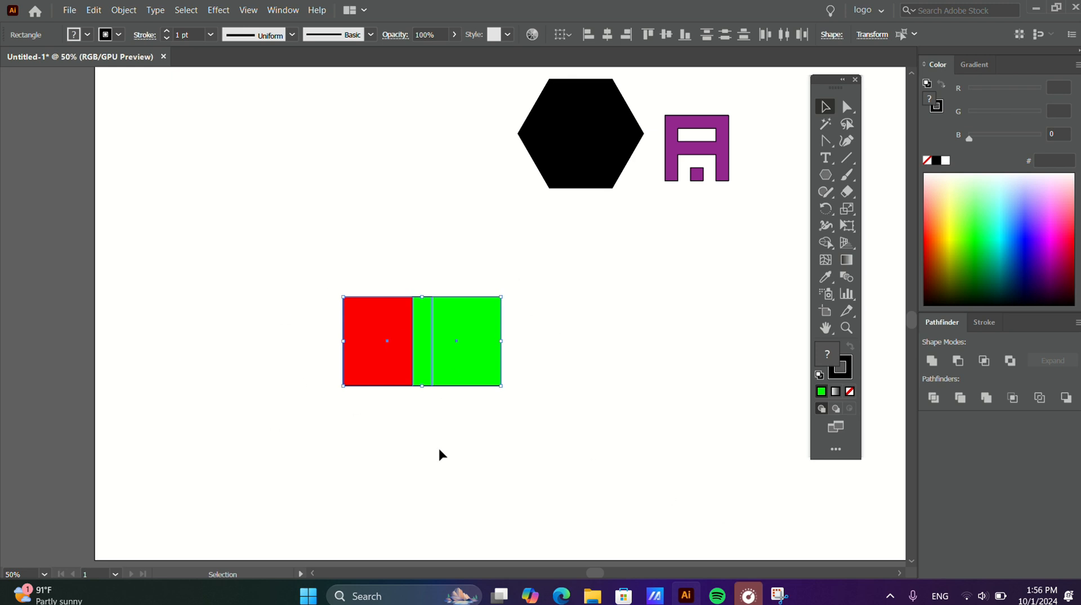
{"action": "key", "text": "a"}
{"action": "key", "text": "ctrl+z"}
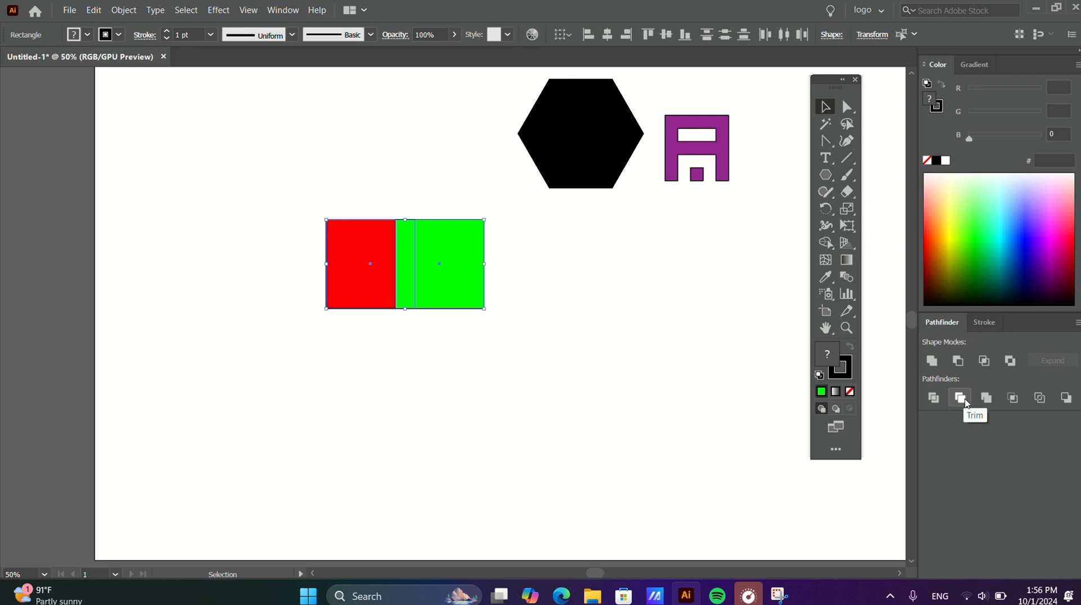
{"action": "left_click", "coordinate": [965, 399]}
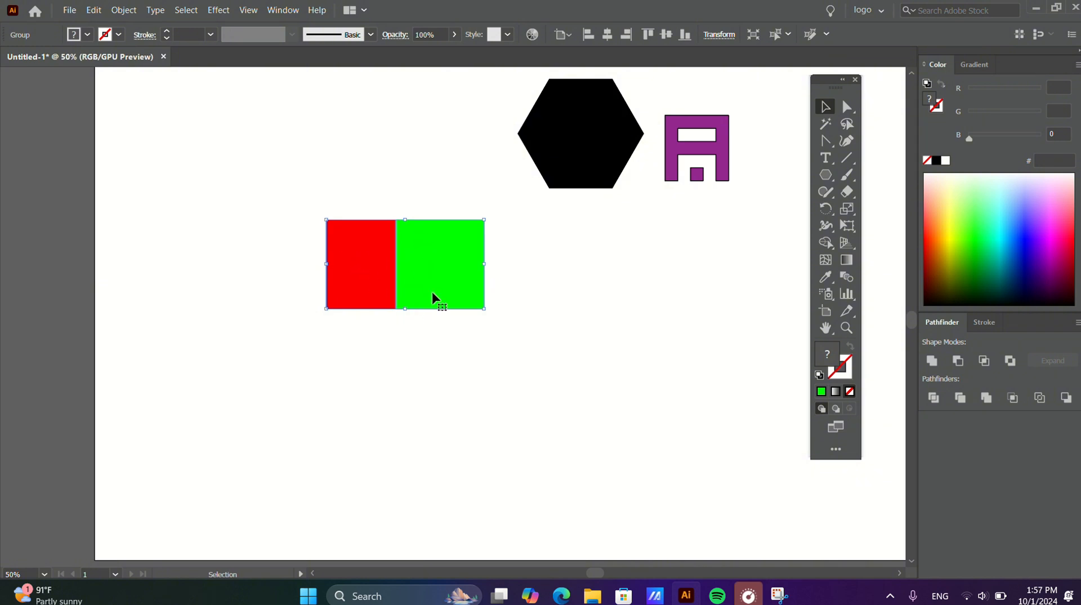
{"action": "key", "text": "ctrl+z"}
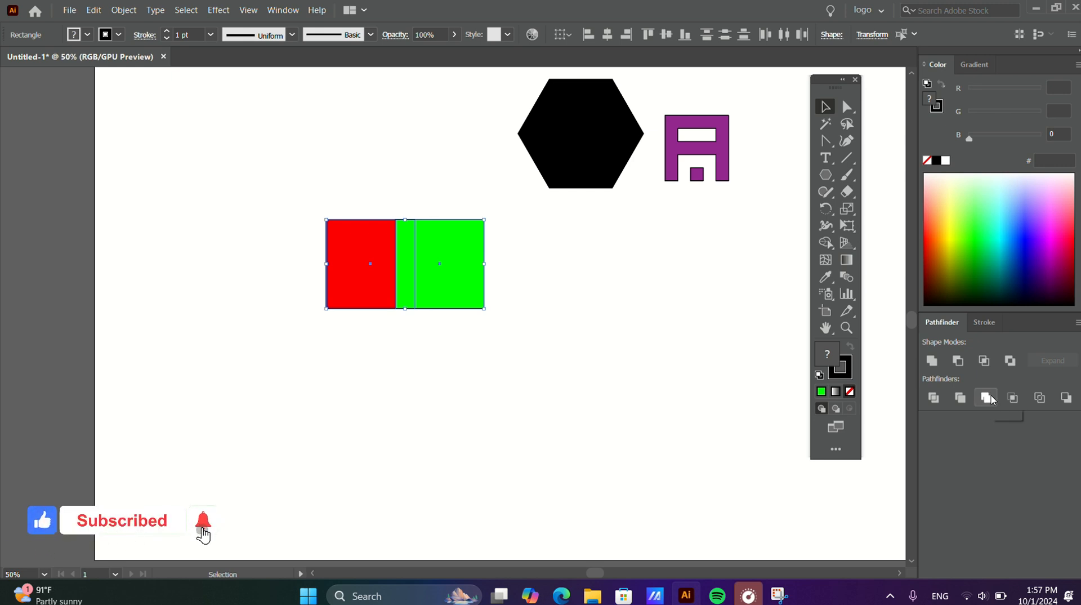
Step: Apply the Merge pathfinder to the overlapping red and green squares and select the resulting group
{"action": "left_click", "coordinate": [990, 398]}
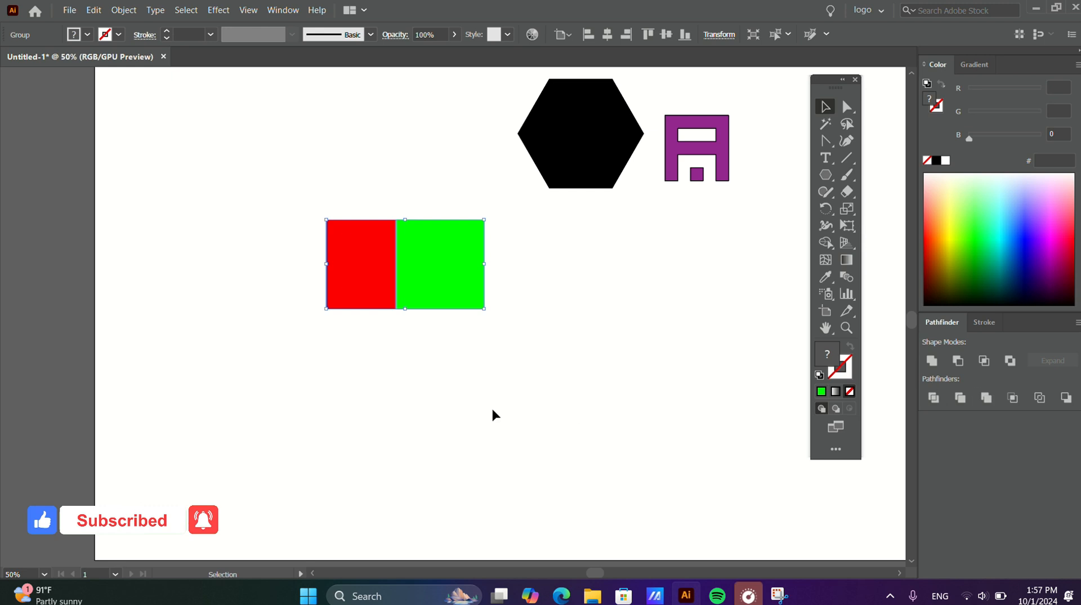
{"action": "left_click_drag", "start_coordinate": [309, 152], "coordinate": [592, 463]}
{"action": "left_click_drag", "start_coordinate": [285, 161], "coordinate": [503, 364]}
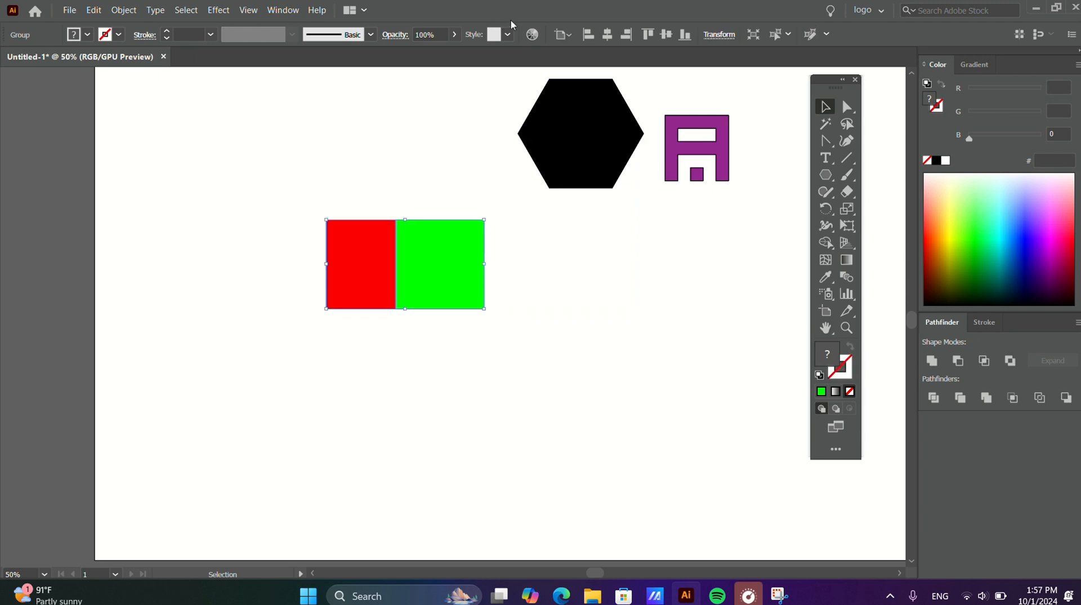